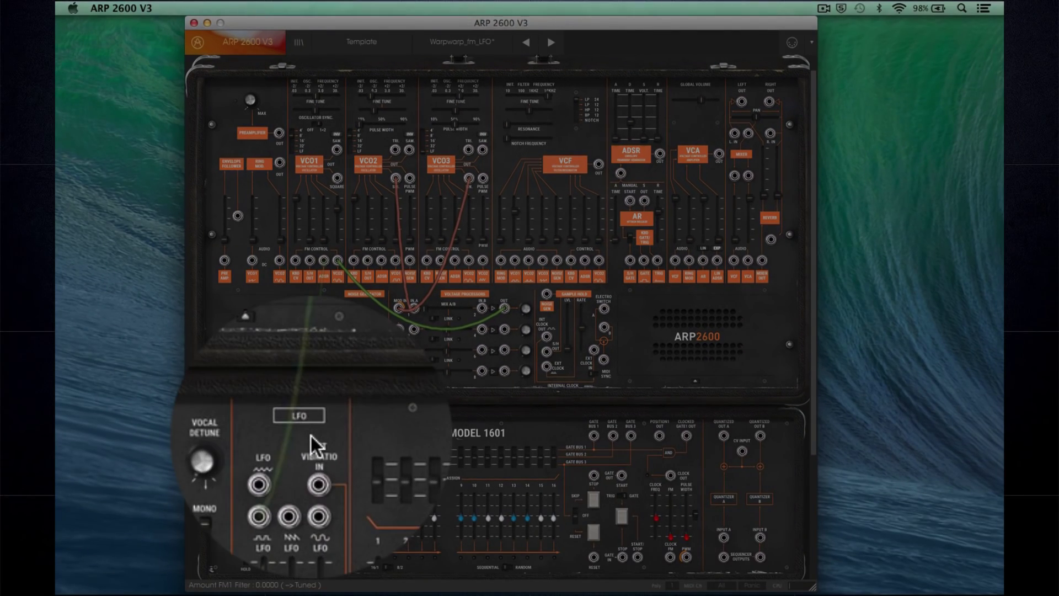
Patch the LFO's square output into VCO1's ADSR FM control input.
{"action": "left_click_drag", "start_coordinate": [310, 435], "coordinate": [324, 260]}
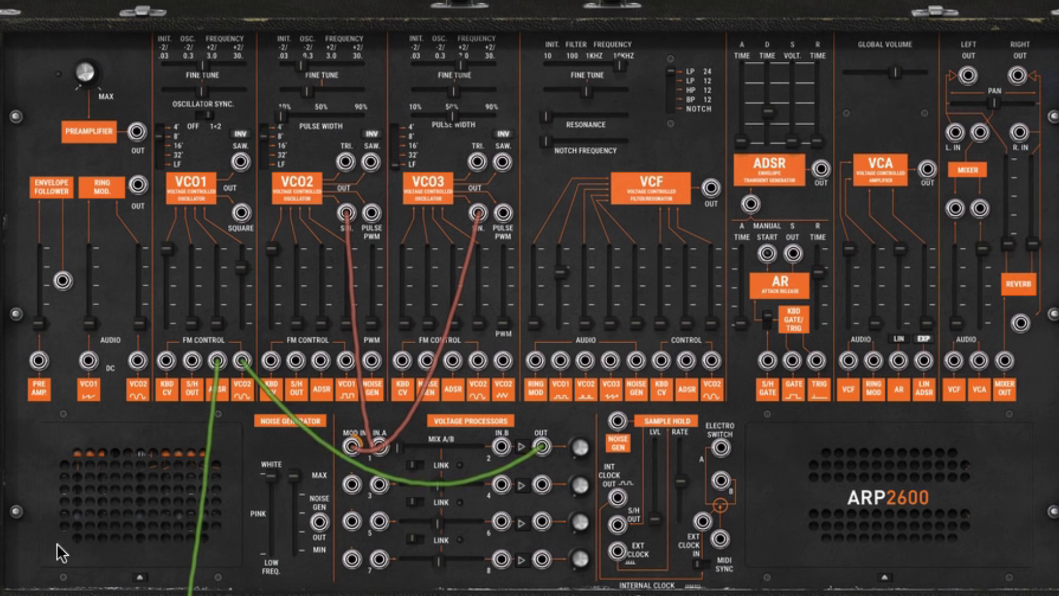
Open both speaker grilles on the cabinet to examine the modules behind them, and look over the sequencer and keyboard sections.
{"action": "left_click", "coordinate": [140, 577]}
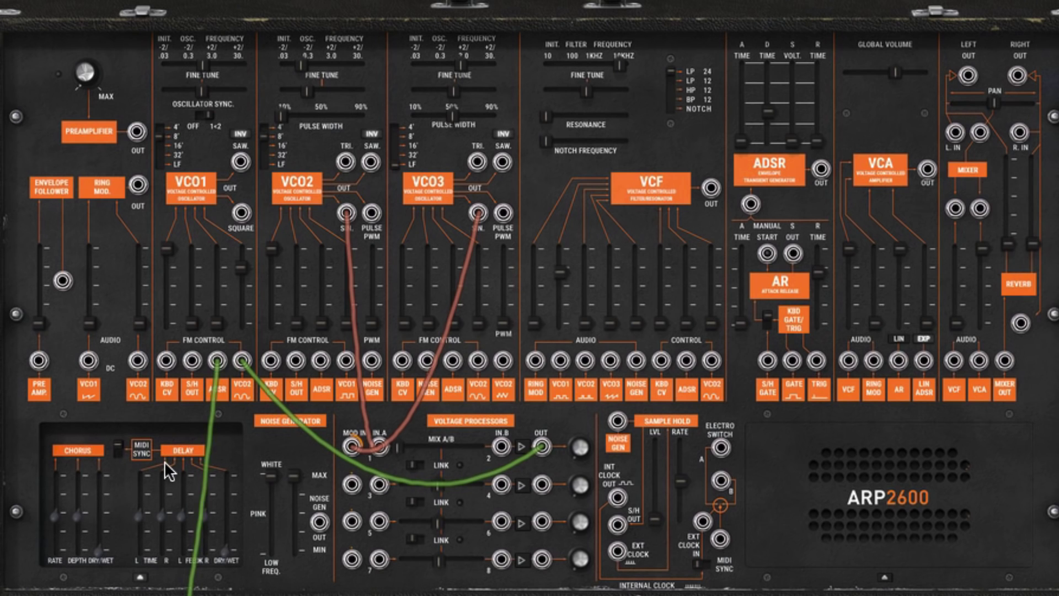
{"action": "left_click", "coordinate": [884, 578]}
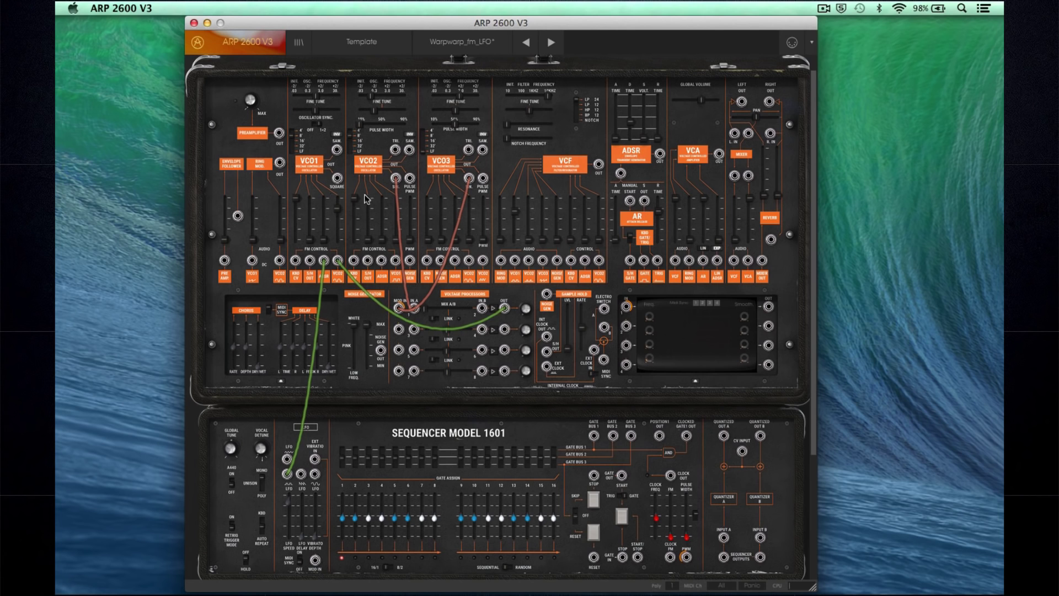
{"action": "scroll", "coordinate": [809, 188], "scroll_direction": "down", "scroll_amount": 2}
{"action": "left_click_drag", "start_coordinate": [809, 188], "coordinate": [806, 320]}
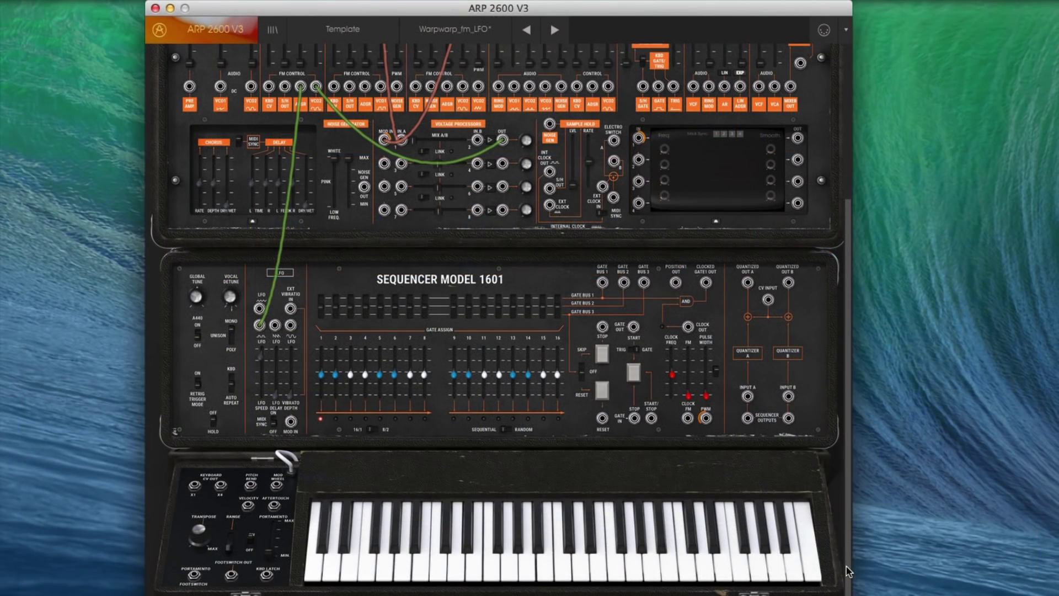
{"action": "scroll", "coordinate": [848, 571], "scroll_direction": "up", "scroll_amount": 5}
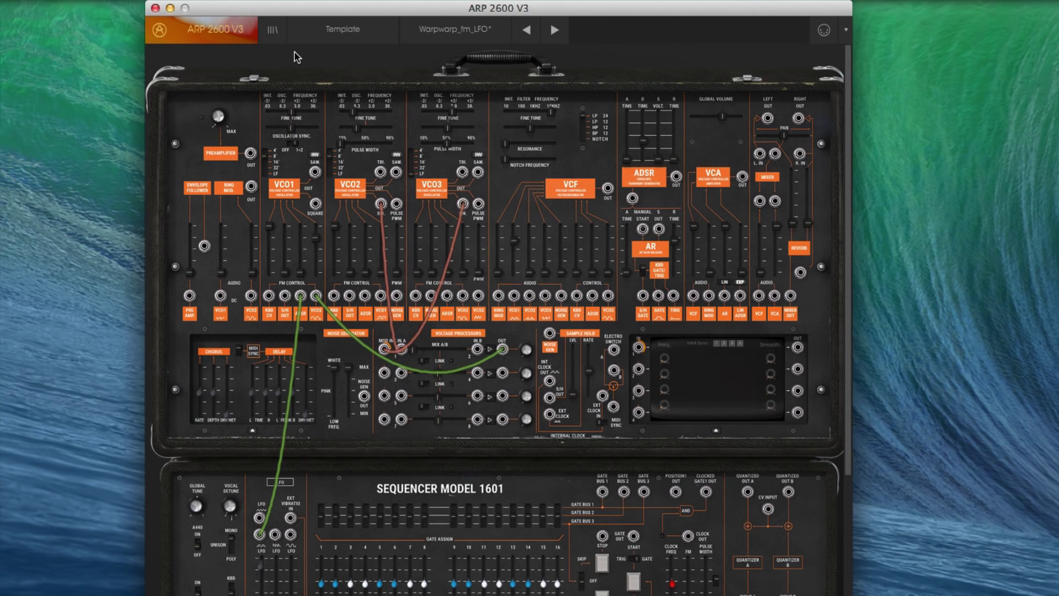
Load the 1 Osc Square preset from the Template sounds.
{"action": "left_click", "coordinate": [342, 31]}
{"action": "mouse_move", "coordinate": [347, 262]}
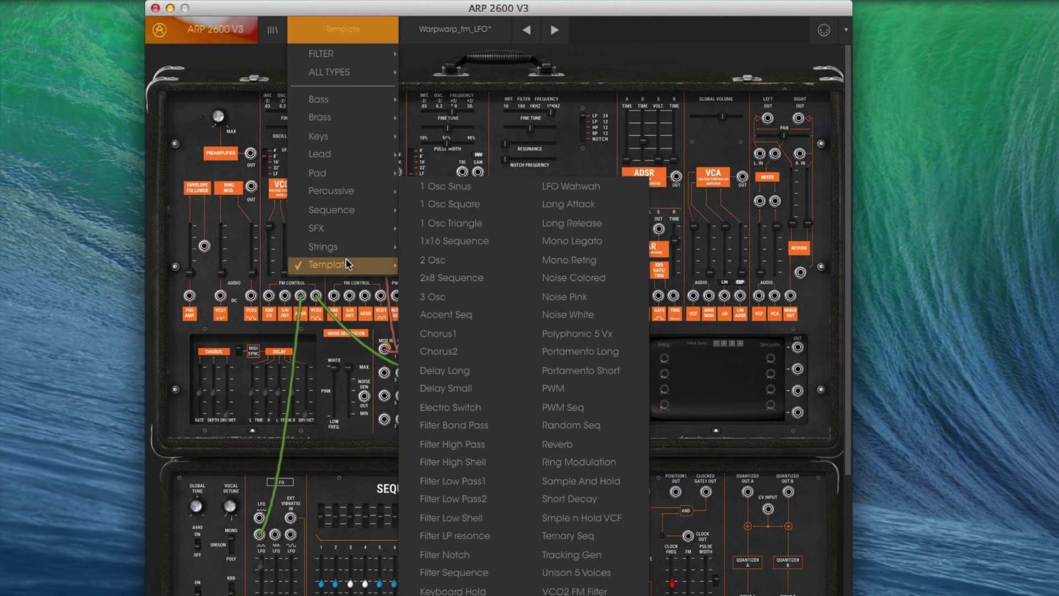
{"action": "left_click", "coordinate": [479, 209]}
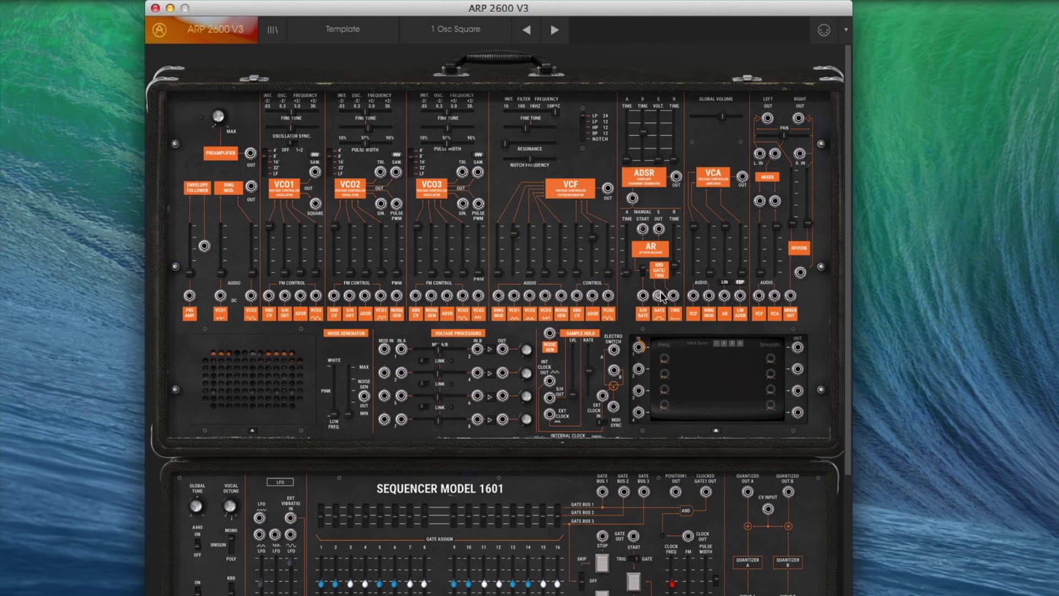
Resize the synthesizer window to 90% and reposition it so its full width fits on the screen.
{"action": "left_click", "coordinate": [170, 36]}
{"action": "mouse_move", "coordinate": [186, 143]}
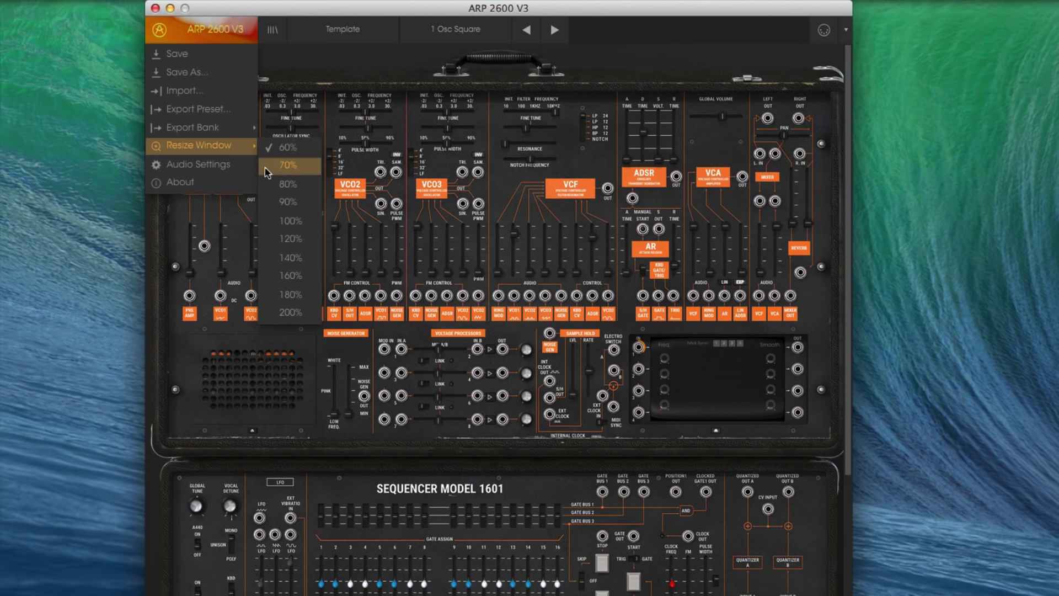
{"action": "left_click", "coordinate": [277, 204]}
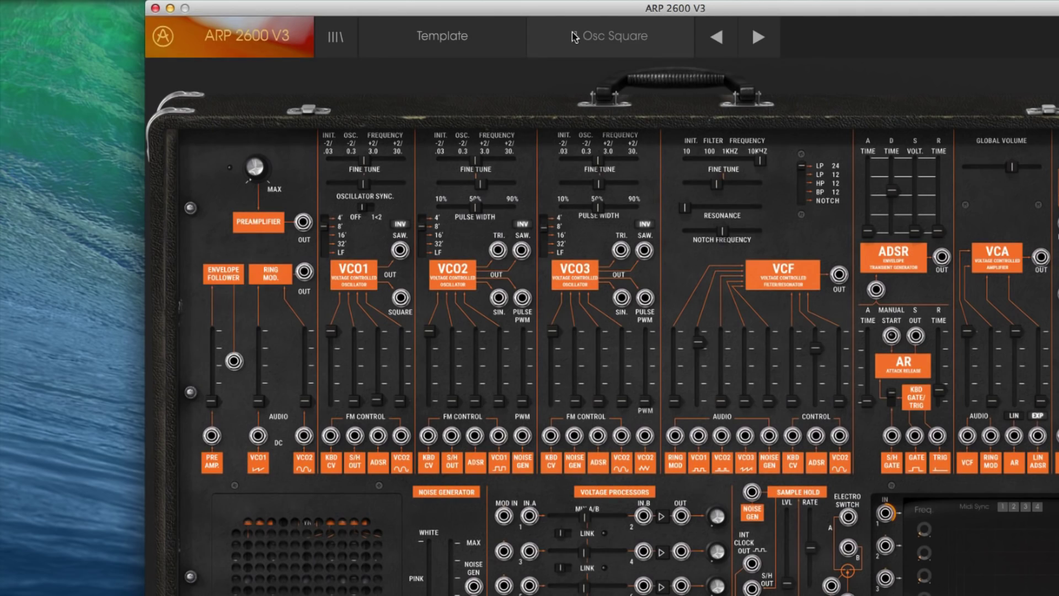
{"action": "left_click_drag", "start_coordinate": [607, 14], "coordinate": [460, 10]}
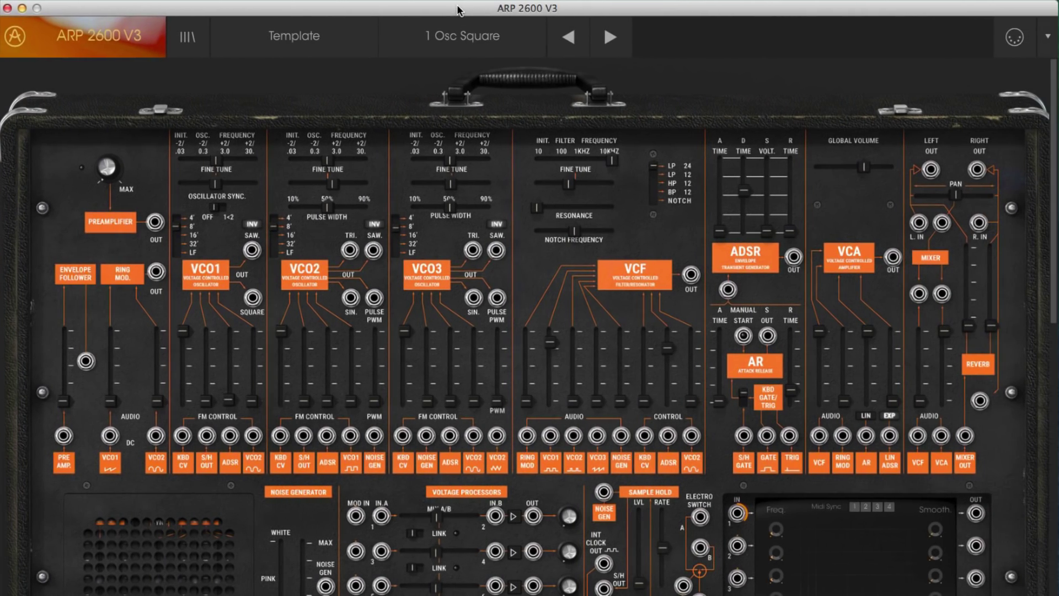
{"action": "left_click", "coordinate": [17, 37]}
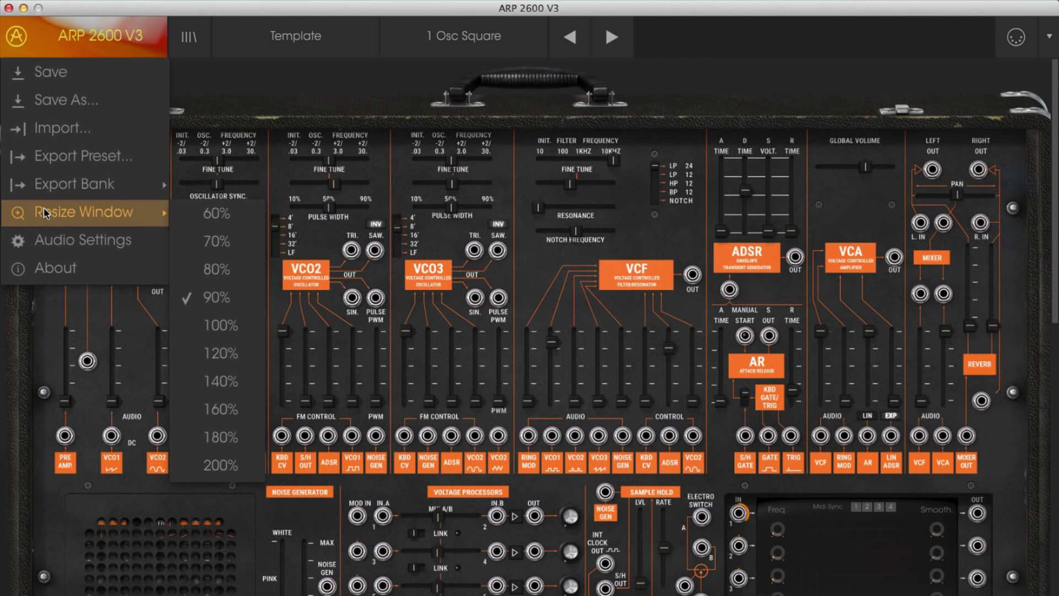
{"action": "mouse_move", "coordinate": [140, 216]}
{"action": "left_click", "coordinate": [795, 101]}
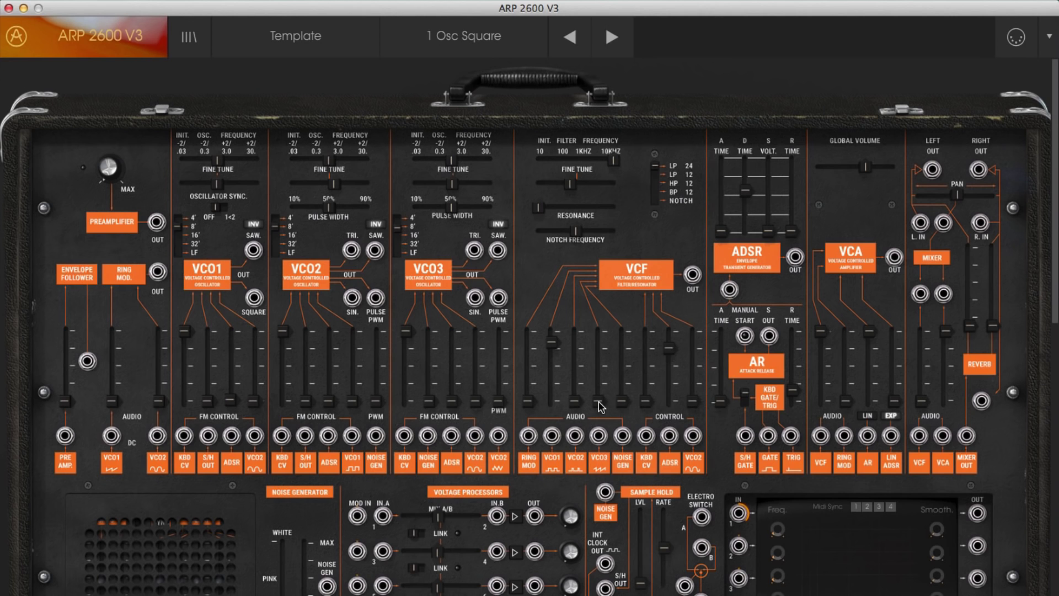
Raise the VCO2 and VCO3 audio levels feeding the VCF, and lower VCO2's octave range.
{"action": "left_click_drag", "start_coordinate": [601, 408], "coordinate": [617, 261]}
{"action": "left_click_drag", "start_coordinate": [546, 403], "coordinate": [556, 343]}
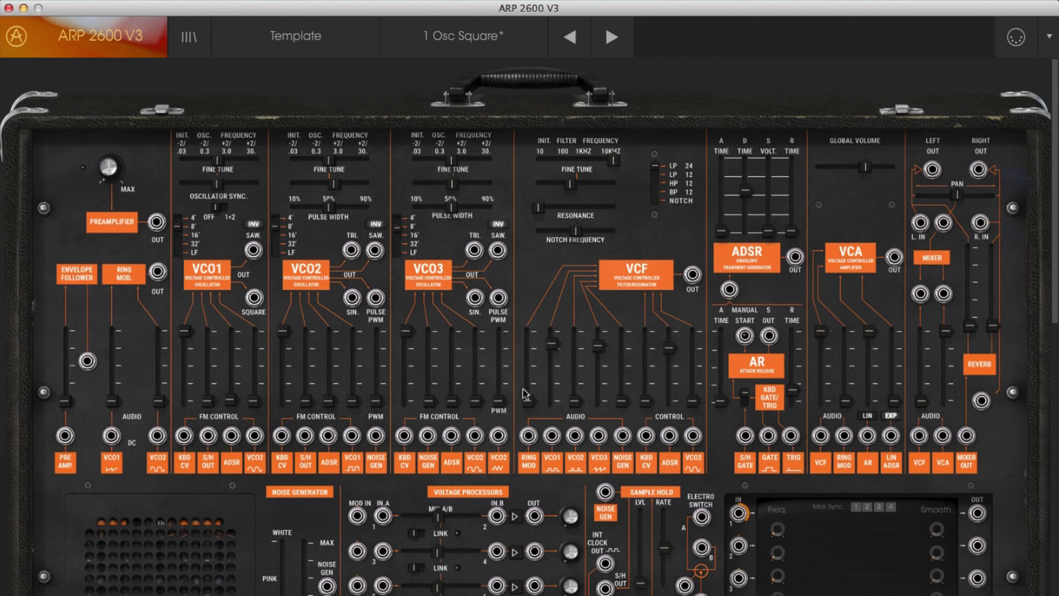
{"action": "left_click_drag", "start_coordinate": [574, 404], "coordinate": [590, 331]}
{"action": "left_click_drag", "start_coordinate": [276, 227], "coordinate": [273, 246]}
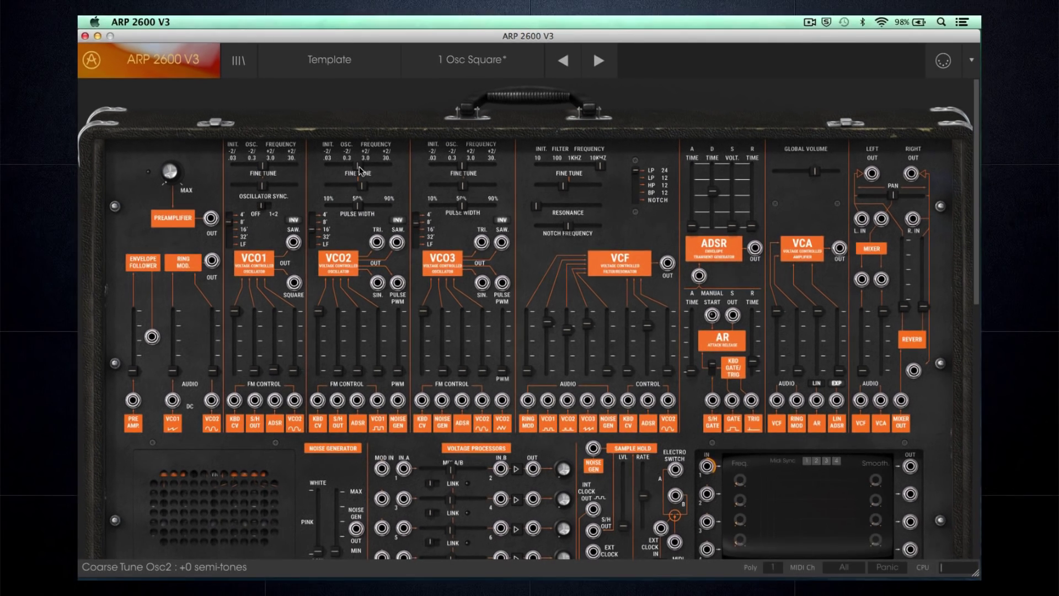
Try a higher coarse tuning and a shifted fine tuning on VCO2, and reset both to their defaults.
{"action": "left_click_drag", "start_coordinate": [331, 165], "coordinate": [347, 166]}
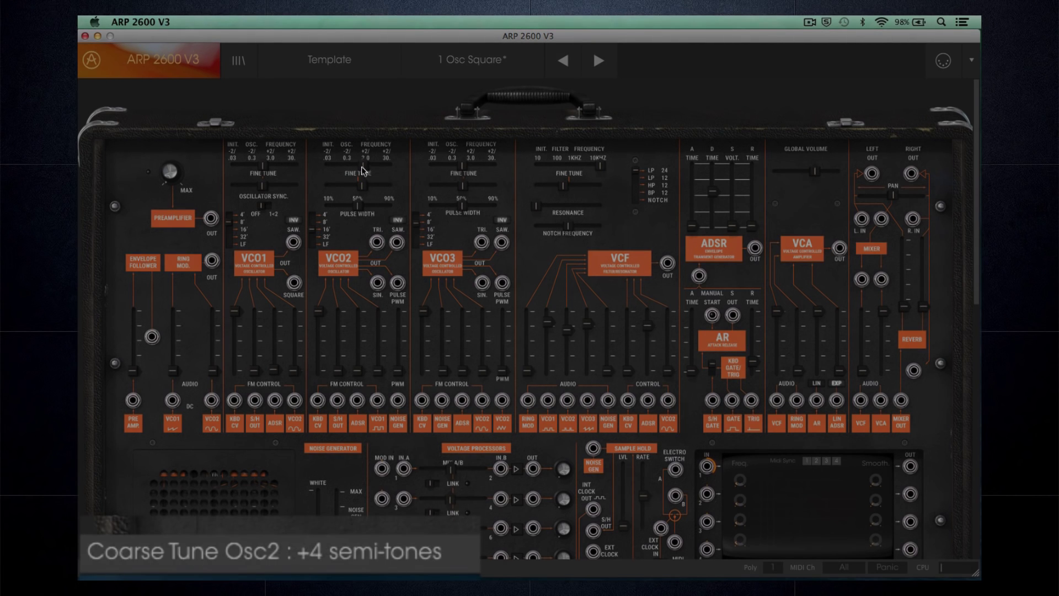
{"action": "left_click_drag", "start_coordinate": [364, 166], "coordinate": [373, 166]}
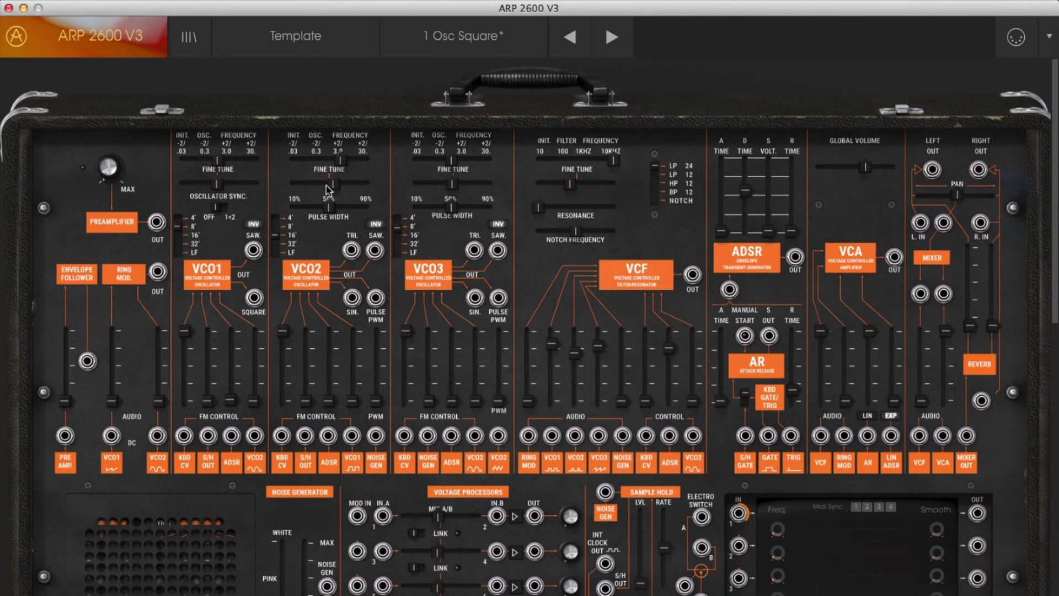
{"action": "left_click_drag", "start_coordinate": [362, 186], "coordinate": [327, 187]}
{"action": "double_click", "coordinate": [317, 183]}
{"action": "double_click", "coordinate": [341, 161]}
Lower the VCF's filter frequency and fine tune, and raise its resonance.
{"action": "mouse_move", "coordinate": [656, 169]}
{"action": "left_mouse_down"}
{"action": "mouse_move", "coordinate": [660, 204]}
{"action": "mouse_move", "coordinate": [653, 173]}
{"action": "left_mouse_up"}
{"action": "left_click_drag", "start_coordinate": [612, 160], "coordinate": [494, 193]}
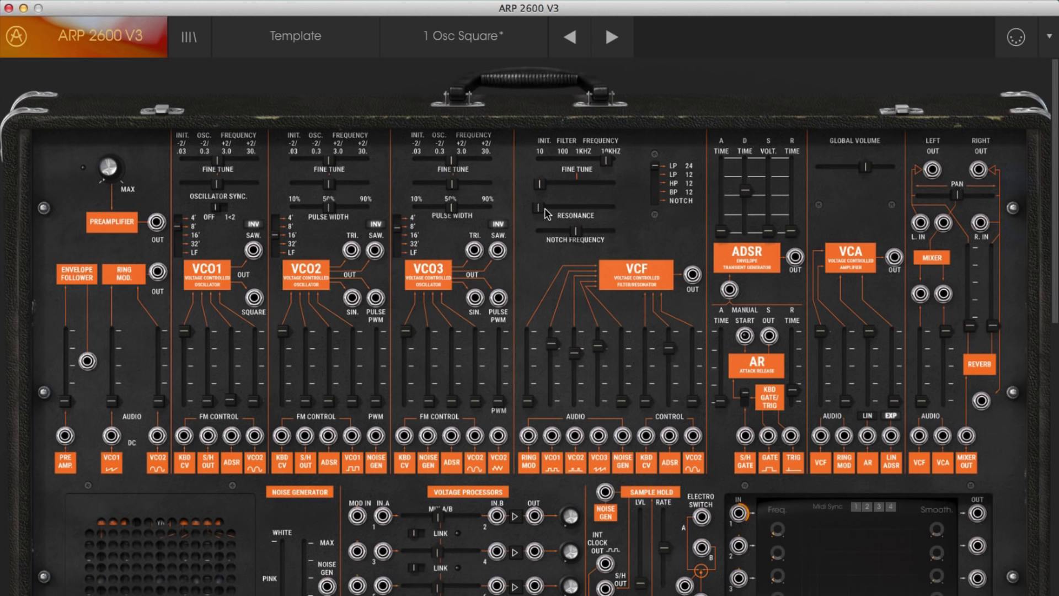
{"action": "left_click_drag", "start_coordinate": [541, 207], "coordinate": [638, 207]}
{"action": "left_click_drag", "start_coordinate": [614, 162], "coordinate": [583, 177]}
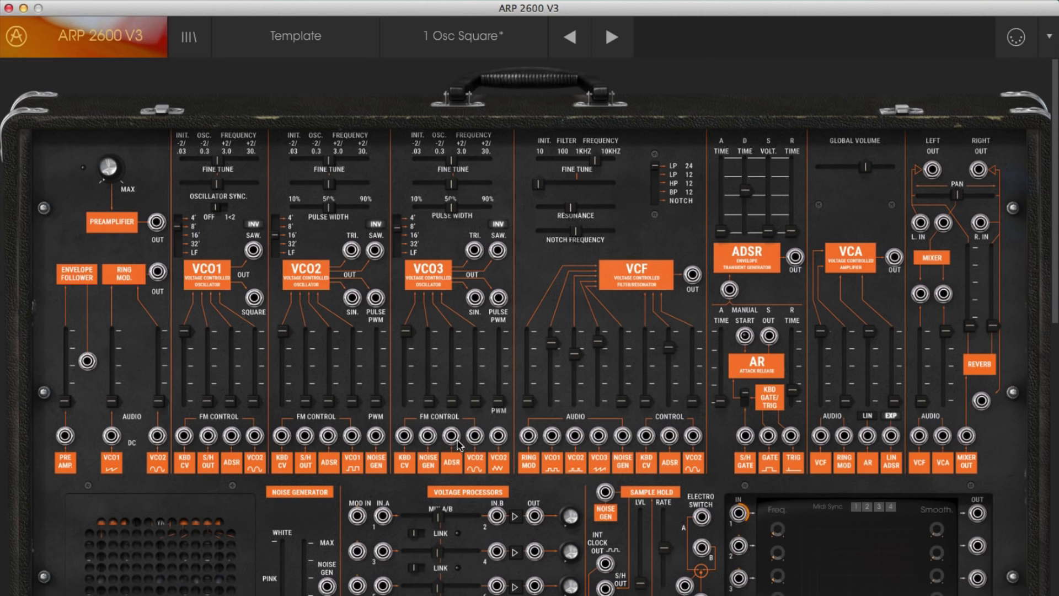
Try full ADSR modulation of the VCF with a lower filter frequency, and reduce the modulation amount to zero.
{"action": "left_click_drag", "start_coordinate": [669, 353], "coordinate": [669, 333]}
{"action": "left_click_drag", "start_coordinate": [596, 160], "coordinate": [569, 161]}
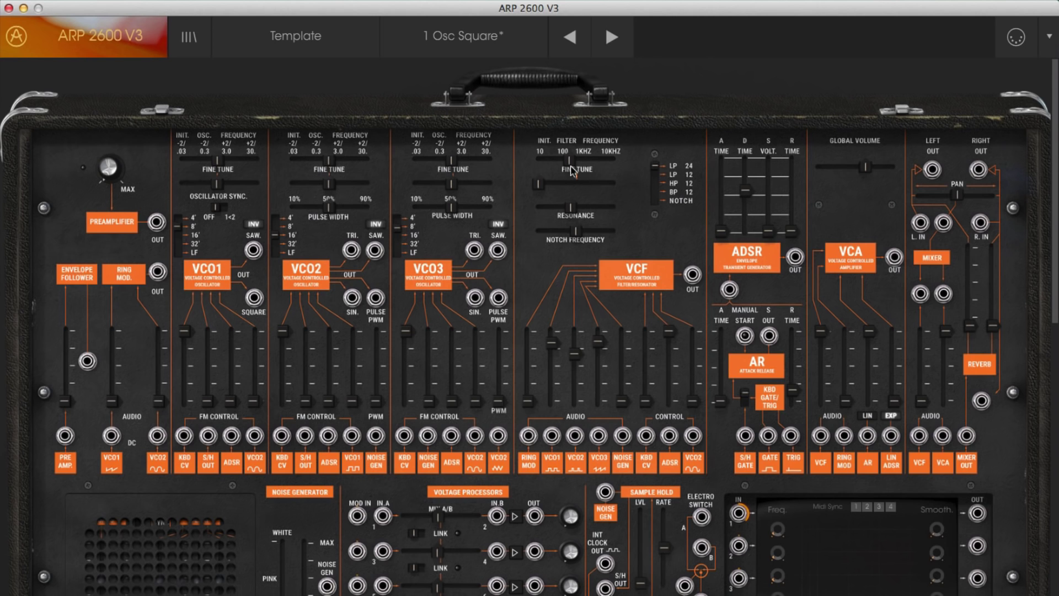
{"action": "left_click_drag", "start_coordinate": [669, 332], "coordinate": [671, 400]}
Raise VCO1's ADSR frequency modulation to maximum, with the VCF frequency near 10 kHz and a longer ADSR attack time.
{"action": "left_click_drag", "start_coordinate": [232, 401], "coordinate": [231, 331]}
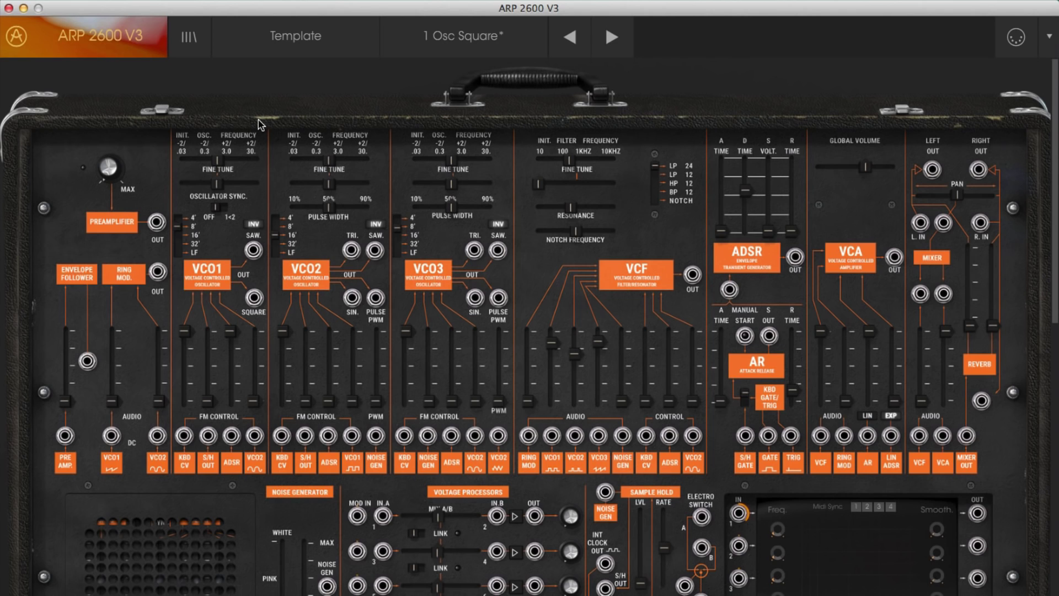
{"action": "left_click_drag", "start_coordinate": [568, 159], "coordinate": [610, 160]}
{"action": "left_click_drag", "start_coordinate": [721, 231], "coordinate": [722, 193]}
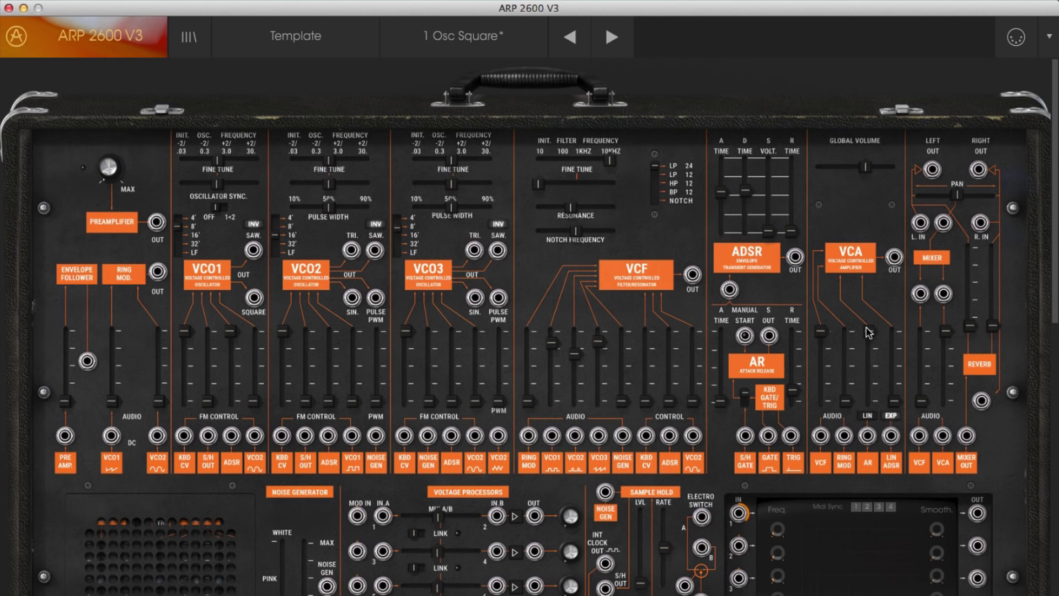
Drop the VCA's AR control level to zero and restore it to full, and switch its response from linear to exponential.
{"action": "left_click_drag", "start_coordinate": [869, 332], "coordinate": [869, 402]}
{"action": "left_click_drag", "start_coordinate": [869, 401], "coordinate": [866, 331]}
{"action": "left_click", "coordinate": [869, 417]}
Raise the mixer's VCF level and both reverb levels.
{"action": "left_click_drag", "start_coordinate": [919, 407], "coordinate": [916, 470]}
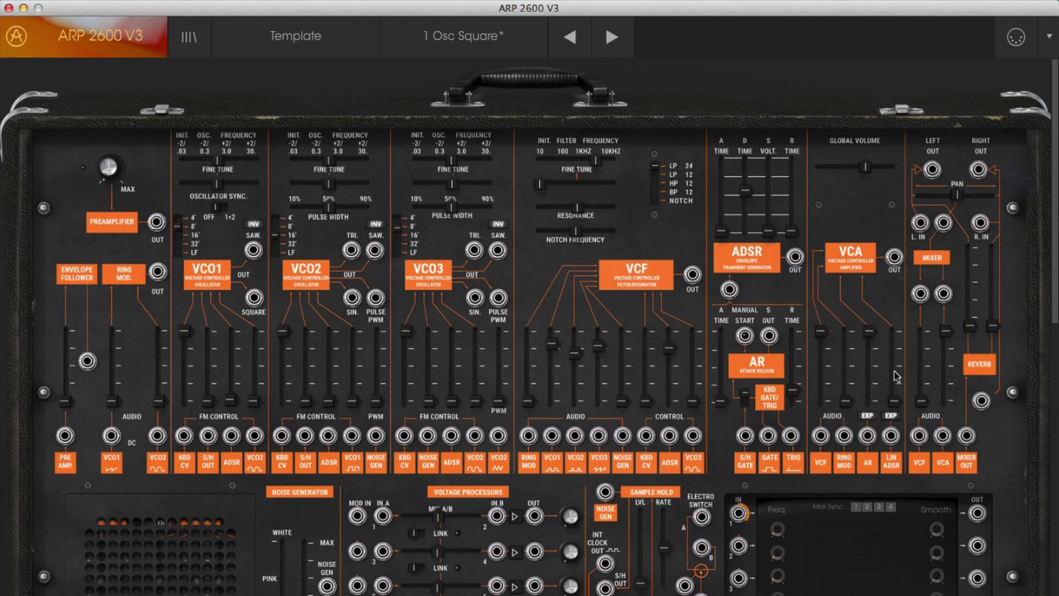
{"action": "left_click_drag", "start_coordinate": [920, 401], "coordinate": [921, 367]}
{"action": "left_click_drag", "start_coordinate": [969, 325], "coordinate": [970, 272]}
{"action": "left_click_drag", "start_coordinate": [999, 332], "coordinate": [999, 279]}
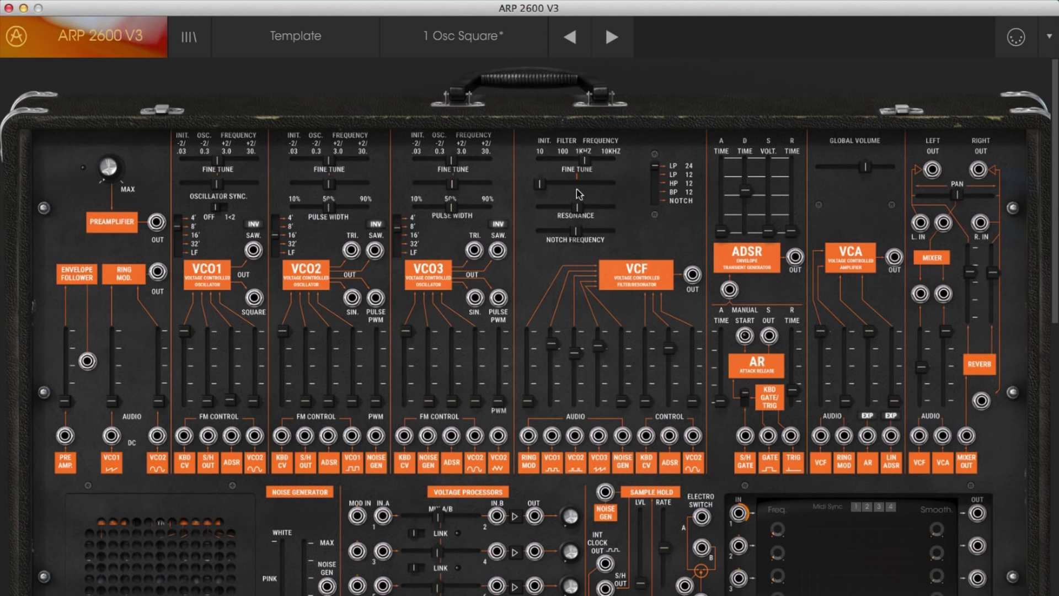
Try small changes to the VCF frequency, and return the mixer's VCF level and both reverb levels to minimum.
{"action": "left_click_drag", "start_coordinate": [584, 160], "coordinate": [597, 162]}
{"action": "left_click_drag", "start_coordinate": [609, 148], "coordinate": [596, 148]}
{"action": "left_click_drag", "start_coordinate": [967, 278], "coordinate": [969, 328]}
{"action": "left_click_drag", "start_coordinate": [922, 367], "coordinate": [937, 558]}
{"action": "left_click_drag", "start_coordinate": [997, 286], "coordinate": [997, 340]}
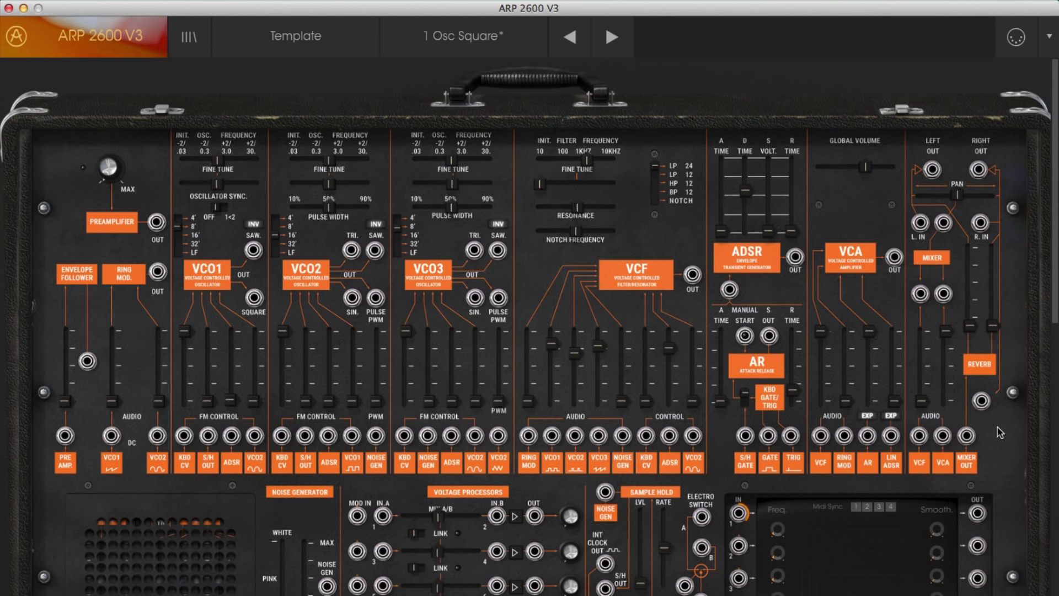
Reload the 1 Osc Square preset and resize the synthesizer window to 70%.
{"action": "left_click", "coordinate": [462, 34]}
{"action": "left_click", "coordinate": [456, 102]}
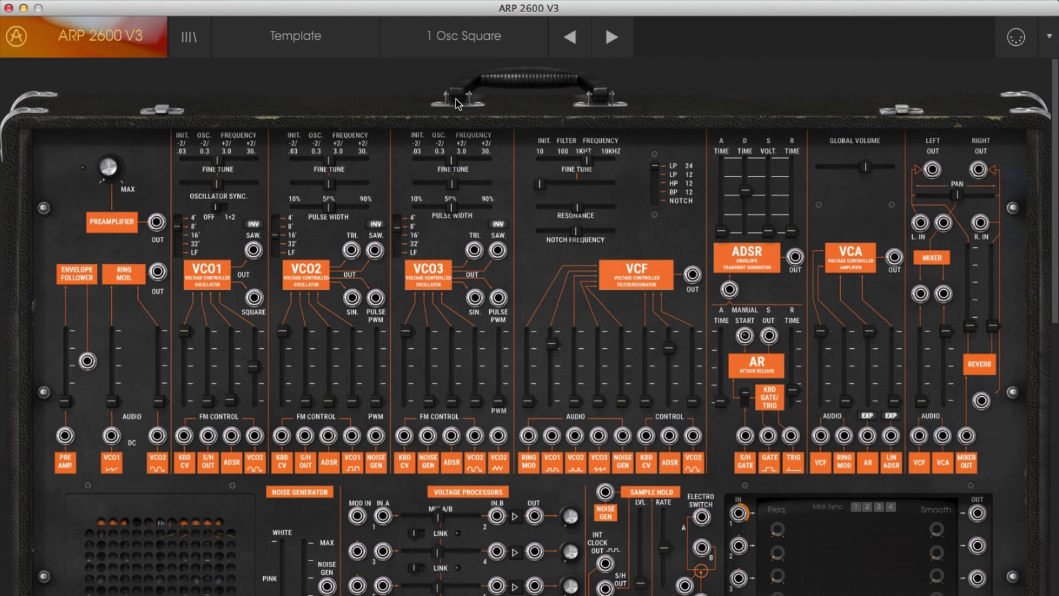
{"action": "left_click", "coordinate": [89, 44]}
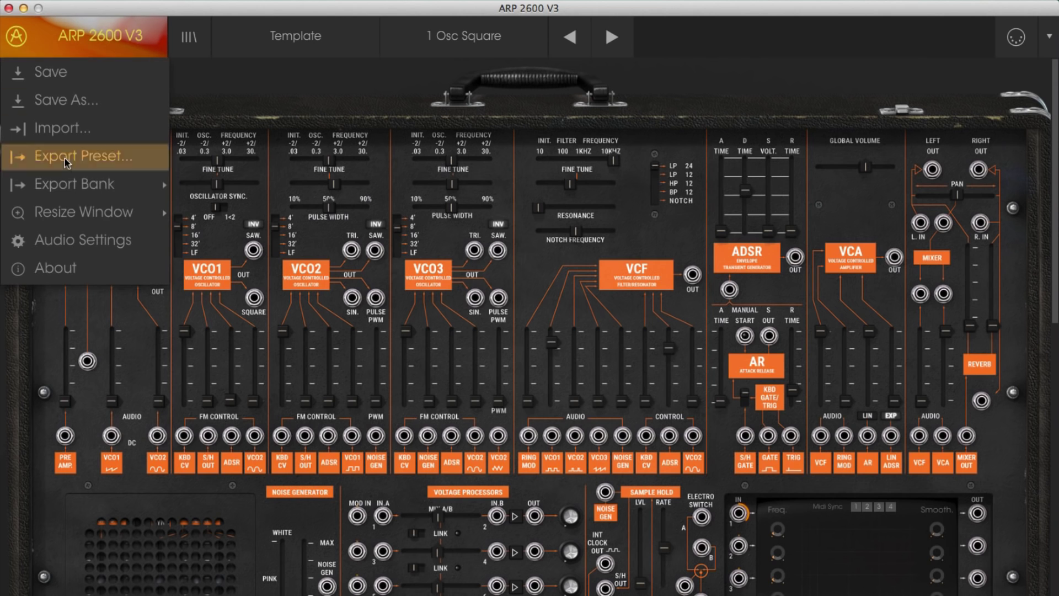
{"action": "mouse_move", "coordinate": [75, 212]}
{"action": "left_click", "coordinate": [191, 242]}
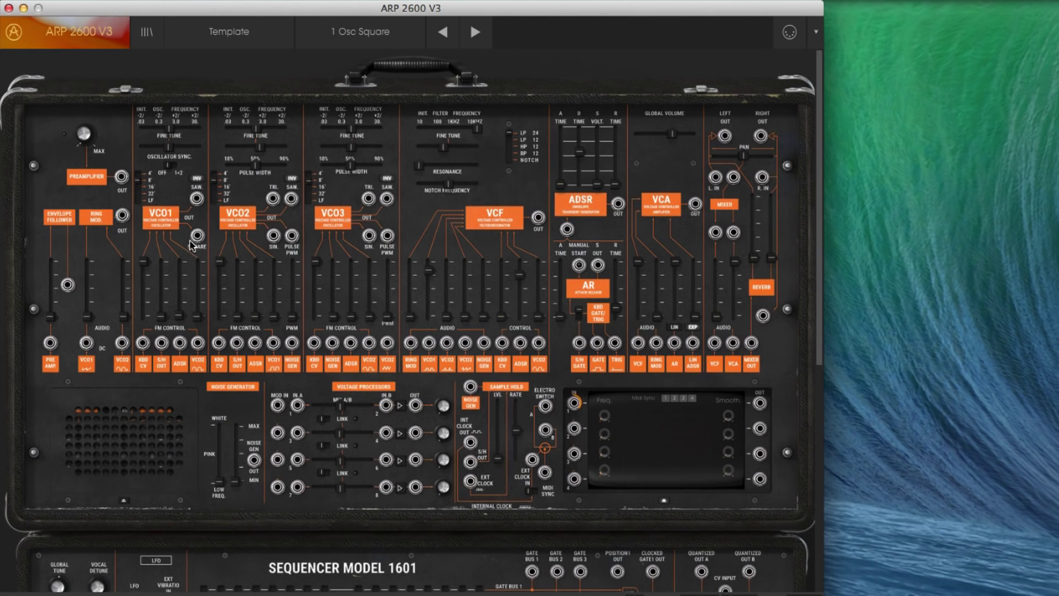
Patch the LFO's square output into VCO1's VCO2 sine FM control input, and lower the vibrato depth to minimum.
{"action": "left_click_drag", "start_coordinate": [820, 196], "coordinate": [815, 256]}
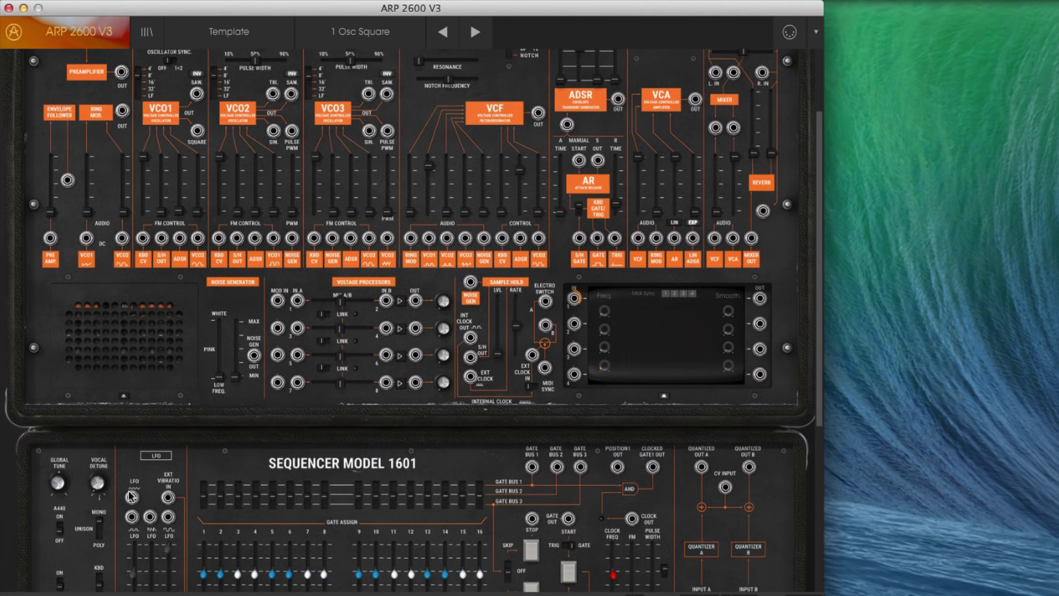
{"action": "left_click_drag", "start_coordinate": [132, 517], "coordinate": [198, 239]}
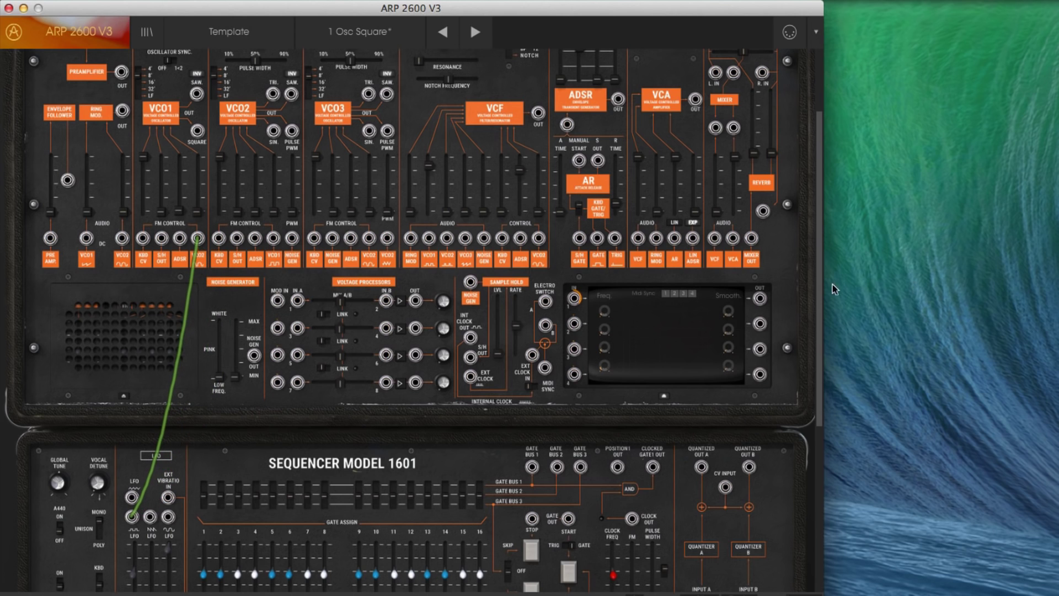
{"action": "left_click_drag", "start_coordinate": [820, 300], "coordinate": [820, 398]}
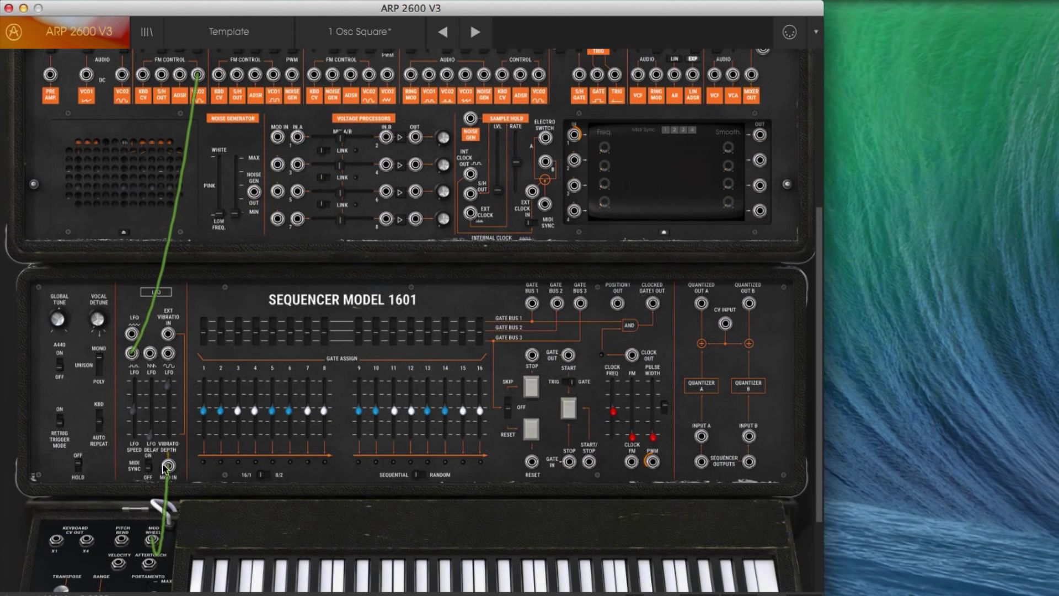
{"action": "left_click_drag", "start_coordinate": [168, 386], "coordinate": [164, 454]}
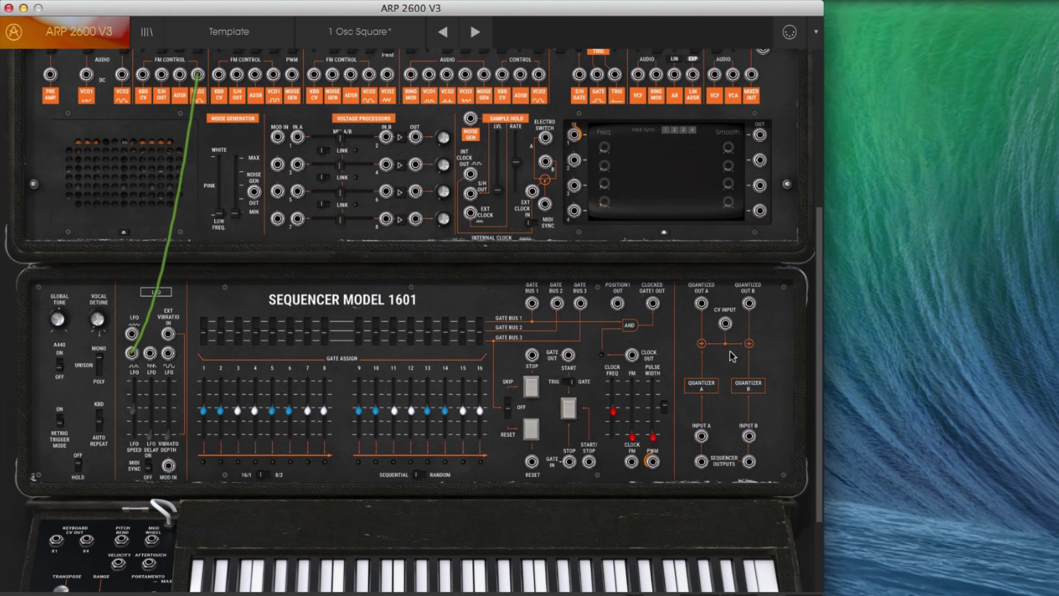
Raise the mixer's VCF level and bring VCO1's FM amount for the patched LFO up to a moderate setting.
{"action": "left_click_drag", "start_coordinate": [822, 362], "coordinate": [819, 248]}
{"action": "left_click_drag", "start_coordinate": [716, 237], "coordinate": [719, 208]}
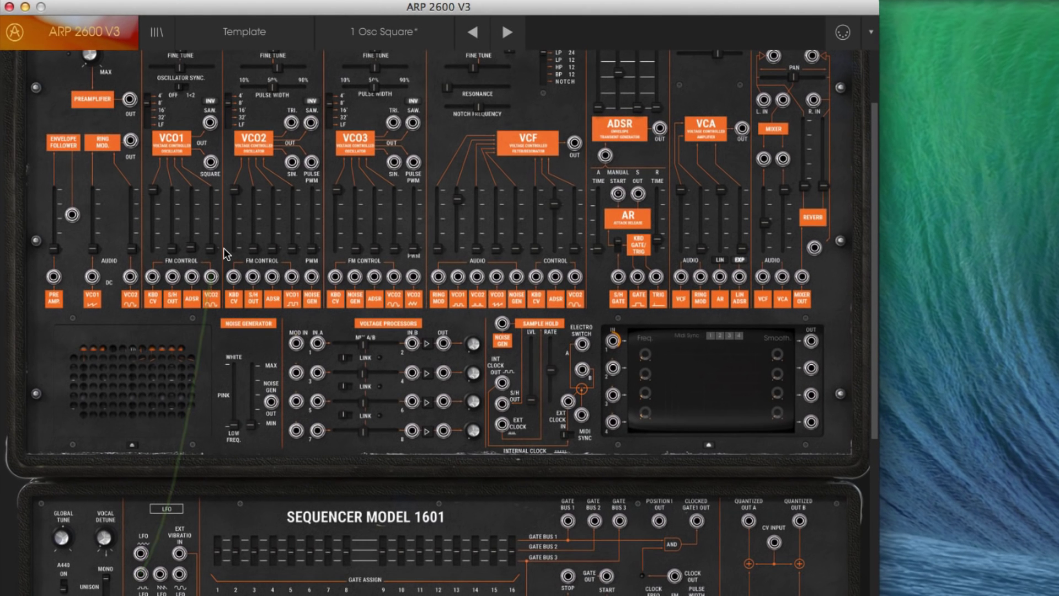
{"action": "left_click_drag", "start_coordinate": [209, 247], "coordinate": [209, 179]}
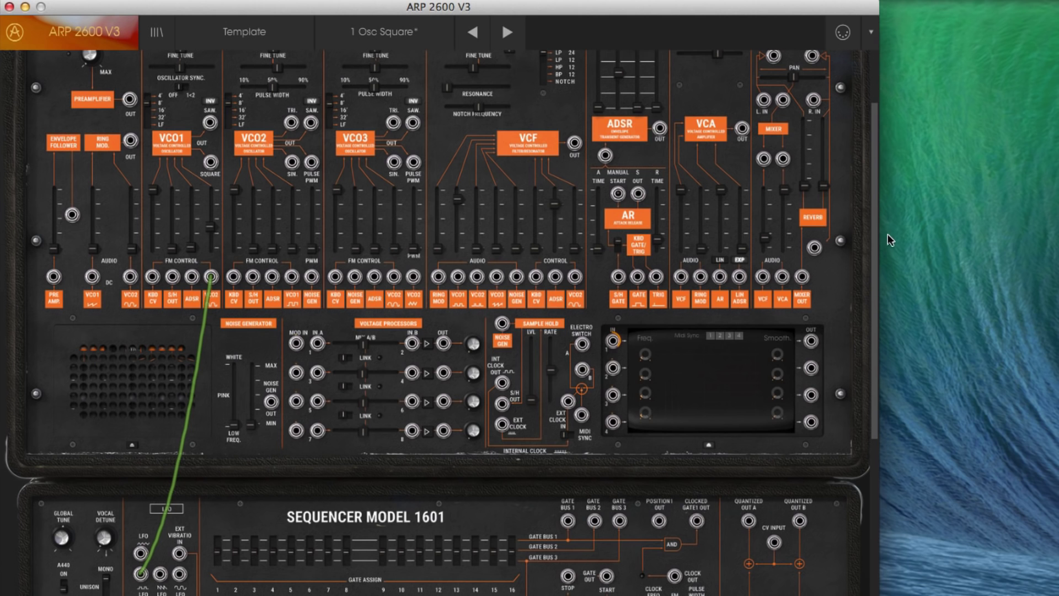
Increase the LFO speed slightly and lower the mixer's VCF level a little.
{"action": "left_click_drag", "start_coordinate": [876, 240], "coordinate": [874, 303]}
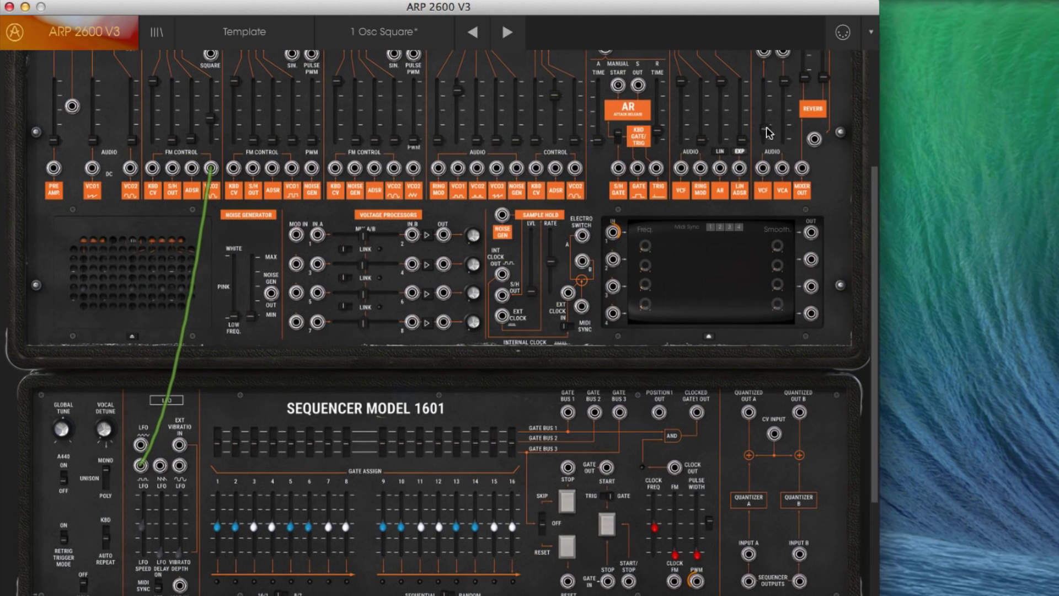
{"action": "left_click_drag", "start_coordinate": [143, 532], "coordinate": [145, 513]}
{"action": "left_click_drag", "start_coordinate": [764, 125], "coordinate": [766, 140]}
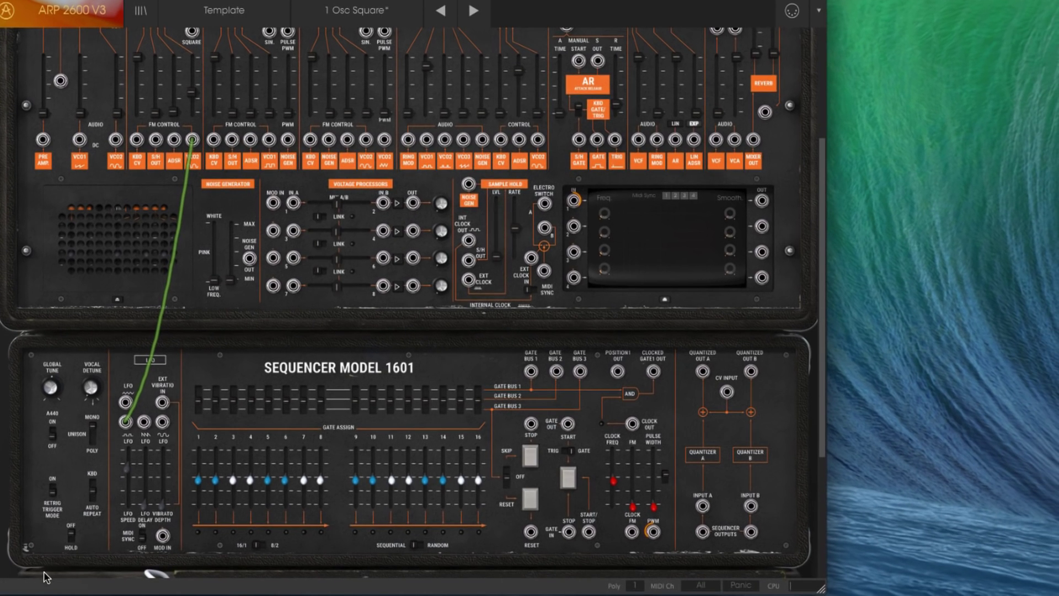
Vary the LFO speed between slower and faster settings to change VCO1's modulation, ending at a moderate speed.
{"action": "mouse_move", "coordinate": [130, 473]}
{"action": "left_click_drag", "start_coordinate": [129, 470], "coordinate": [131, 492]}
{"action": "mouse_move", "coordinate": [131, 474]}
{"action": "left_click_drag", "start_coordinate": [127, 482], "coordinate": [126, 501]}
{"action": "left_click_drag", "start_coordinate": [126, 480], "coordinate": [128, 480]}
Remove the LFO cable from VCO1's VCO2 FM control input and raise the mixer's VCF level.
{"action": "left_click_drag", "start_coordinate": [830, 449], "coordinate": [829, 331]}
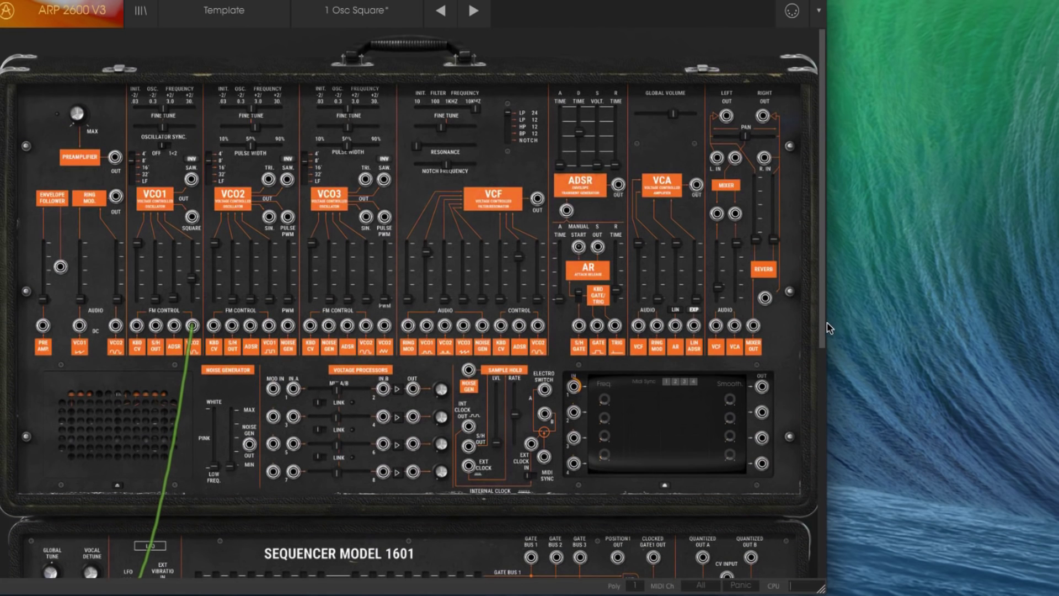
{"action": "left_click_drag", "start_coordinate": [192, 325], "coordinate": [201, 364]}
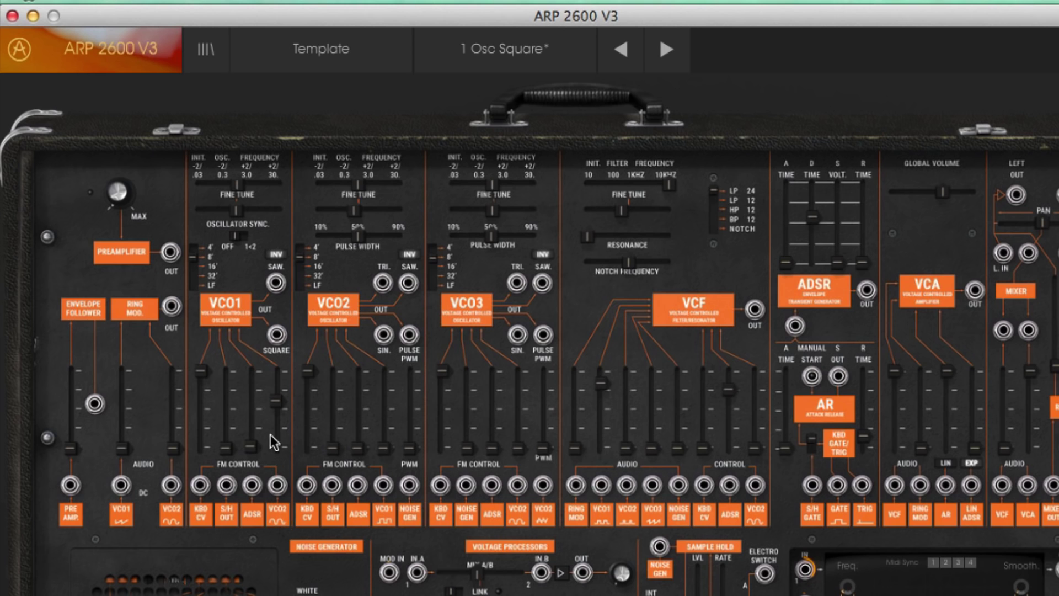
{"action": "left_click_drag", "start_coordinate": [1004, 424], "coordinate": [999, 350]}
Modulate VCO1 from VCO2 in its LF range, varying the VCO2 FM amount and VCO2's initial frequency.
{"action": "left_click_drag", "start_coordinate": [283, 389], "coordinate": [282, 449]}
{"action": "left_click_drag", "start_coordinate": [299, 260], "coordinate": [299, 285]}
{"action": "left_click_drag", "start_coordinate": [284, 400], "coordinate": [290, 351]}
{"action": "left_click_drag", "start_coordinate": [316, 186], "coordinate": [298, 187]}
{"action": "left_click_drag", "start_coordinate": [383, 187], "coordinate": [519, 180]}
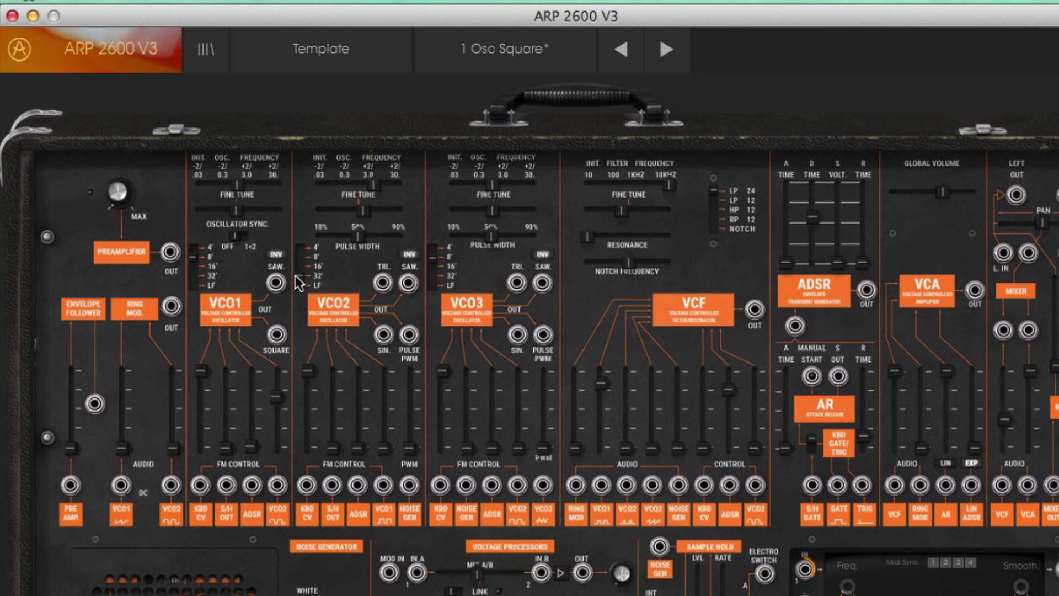
Vary VCO1's FM amounts, bring the VCO2 amount down to minimum, and lower the mixer's VCF level to minimum.
{"action": "left_click_drag", "start_coordinate": [263, 446], "coordinate": [260, 409]}
{"action": "left_click_drag", "start_coordinate": [287, 366], "coordinate": [282, 343]}
{"action": "left_click_drag", "start_coordinate": [287, 422], "coordinate": [286, 440]}
{"action": "left_click", "coordinate": [1002, 444]}
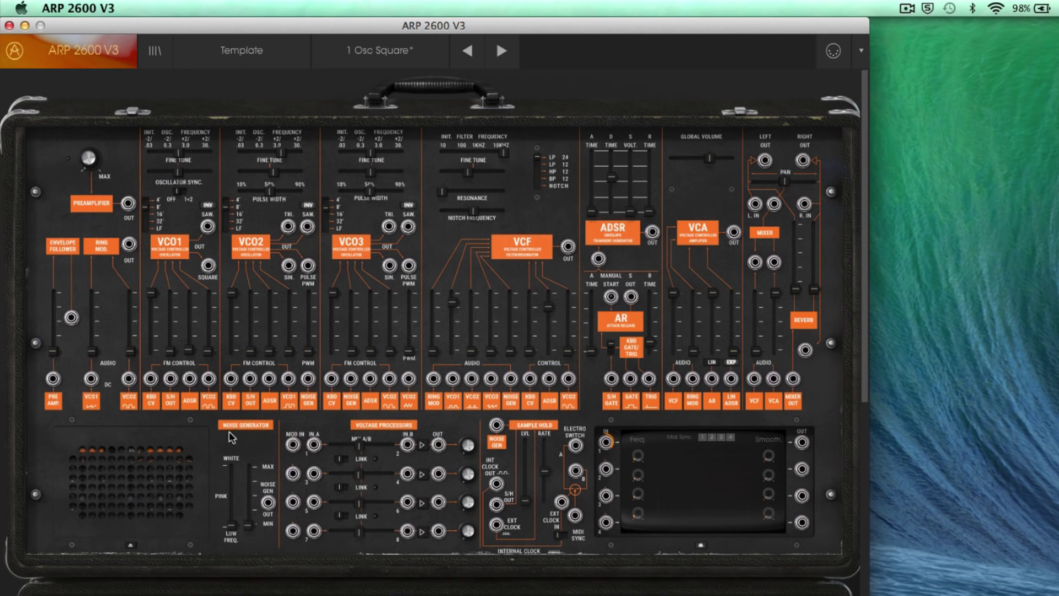
Set the noise generator to white at maximum level and raise VCO1's S/H Out FM amount to maximum.
{"action": "left_click_drag", "start_coordinate": [234, 529], "coordinate": [232, 468]}
{"action": "left_click_drag", "start_coordinate": [245, 521], "coordinate": [247, 467]}
{"action": "left_click_drag", "start_coordinate": [168, 352], "coordinate": [187, 154]}
Audition the sample and hold at maximum level with varied rates, raising the mixer's VCF level and then lowering it to minimum.
{"action": "left_click_drag", "start_coordinate": [753, 347], "coordinate": [757, 294]}
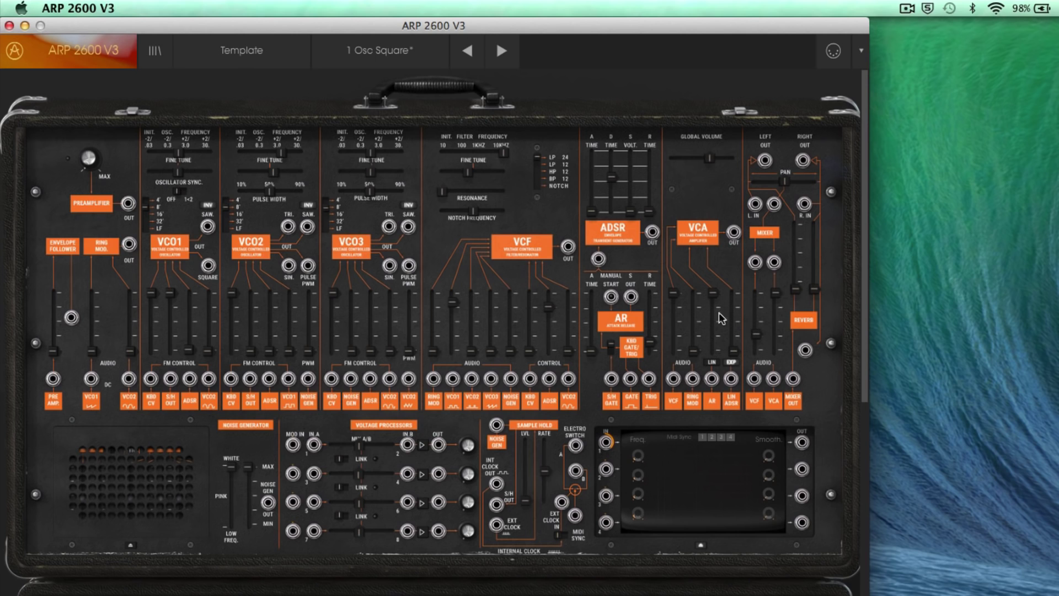
{"action": "left_click_drag", "start_coordinate": [527, 493], "coordinate": [545, 303]}
{"action": "left_click_drag", "start_coordinate": [542, 463], "coordinate": [542, 429]}
{"action": "left_click_drag", "start_coordinate": [550, 461], "coordinate": [552, 489]}
{"action": "left_click_drag", "start_coordinate": [762, 327], "coordinate": [764, 441]}
Patch the middle output in the LFO's lower jack row into the sample and hold's Noise Gen input, and raise the mixer's VCF level.
{"action": "left_click_drag", "start_coordinate": [862, 329], "coordinate": [849, 425]}
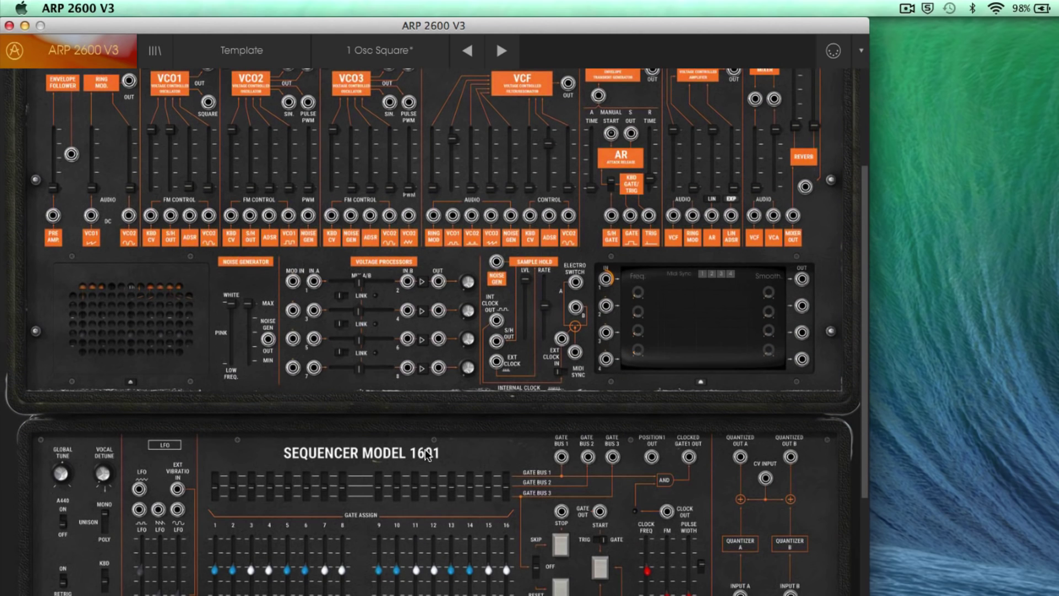
{"action": "left_click_drag", "start_coordinate": [177, 509], "coordinate": [496, 263]}
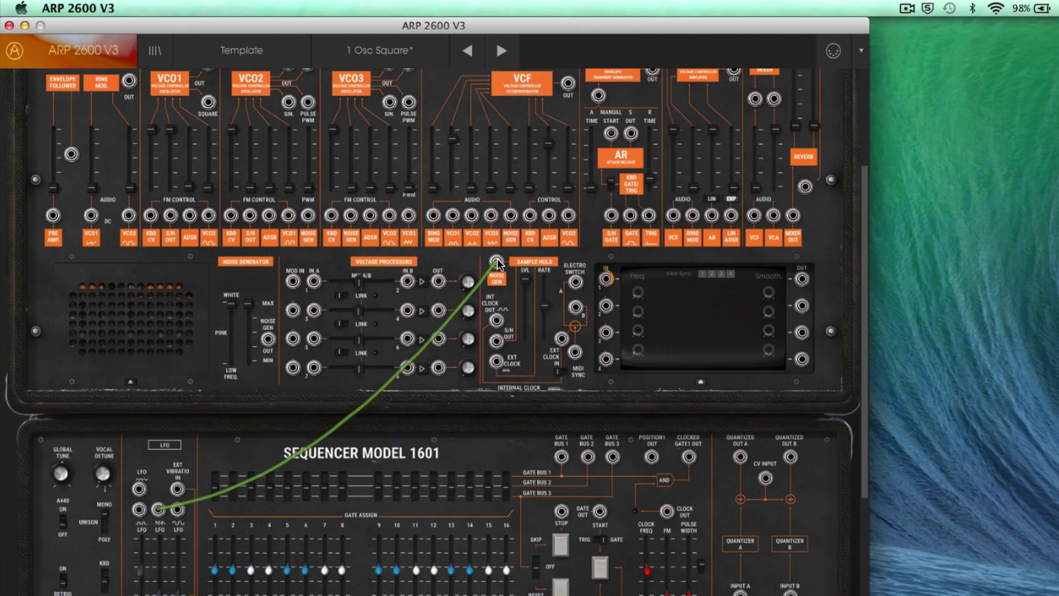
{"action": "scroll", "coordinate": [863, 312], "scroll_direction": "up", "scroll_amount": 5}
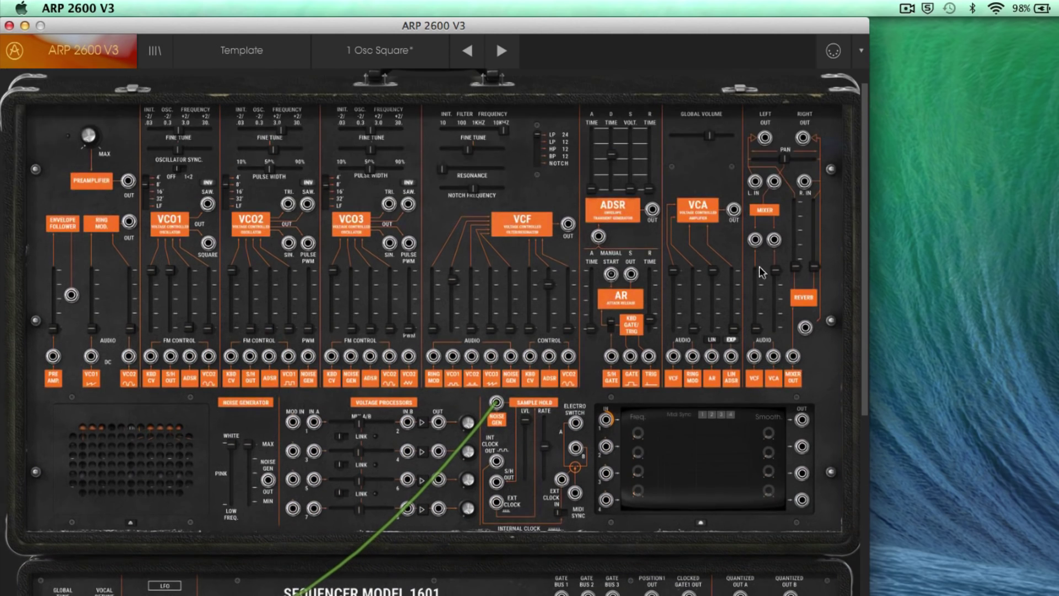
{"action": "left_click_drag", "start_coordinate": [751, 288], "coordinate": [757, 279]}
Vary the LFO speed against the sample and hold rate, leaving both faster, and lower the mixer's VCF level to minimum.
{"action": "left_click_drag", "start_coordinate": [863, 330], "coordinate": [849, 415]}
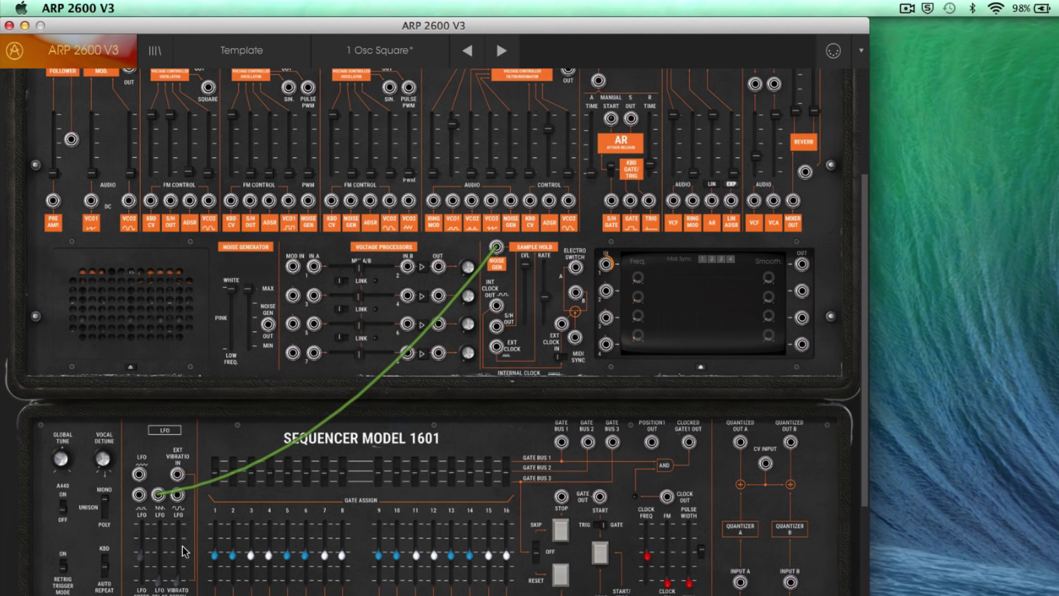
{"action": "left_click_drag", "start_coordinate": [141, 558], "coordinate": [141, 571]}
{"action": "left_click_drag", "start_coordinate": [545, 297], "coordinate": [545, 286]}
{"action": "left_click_drag", "start_coordinate": [549, 290], "coordinate": [554, 250]}
{"action": "left_click_drag", "start_coordinate": [142, 560], "coordinate": [152, 542]}
{"action": "left_click_drag", "start_coordinate": [544, 267], "coordinate": [546, 283]}
{"action": "left_click_drag", "start_coordinate": [140, 559], "coordinate": [150, 542]}
{"action": "left_click_drag", "start_coordinate": [146, 551], "coordinate": [146, 486]}
{"action": "left_click_drag", "start_coordinate": [757, 152], "coordinate": [756, 246]}
Route the S/H output through quantizer A into VCO1's S/H Out FM input and raise the mixer's VCF level.
{"action": "left_click_drag", "start_coordinate": [496, 327], "coordinate": [740, 582]}
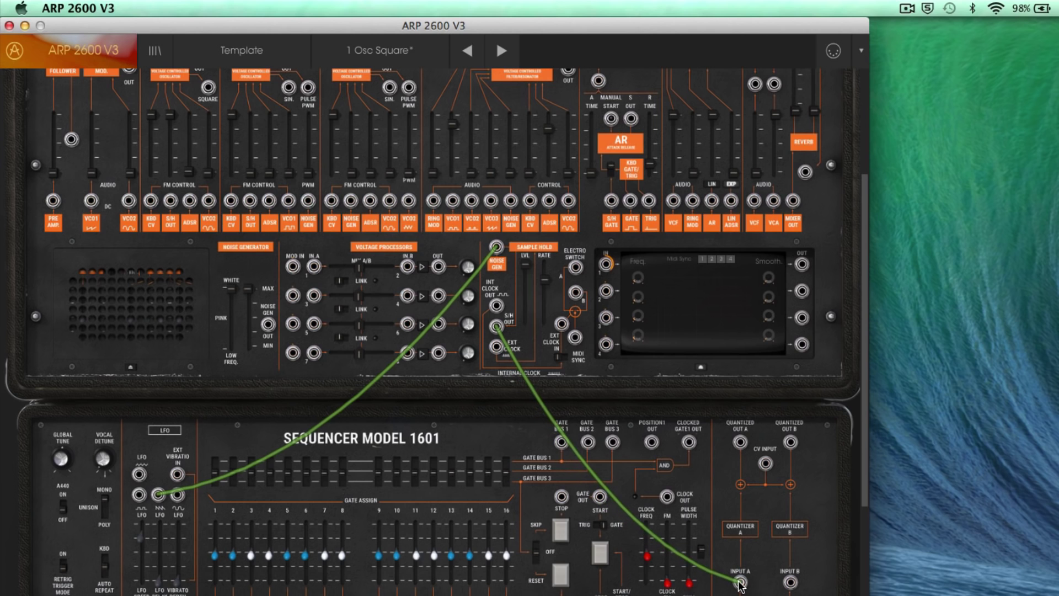
{"action": "left_click_drag", "start_coordinate": [740, 443], "coordinate": [171, 205]}
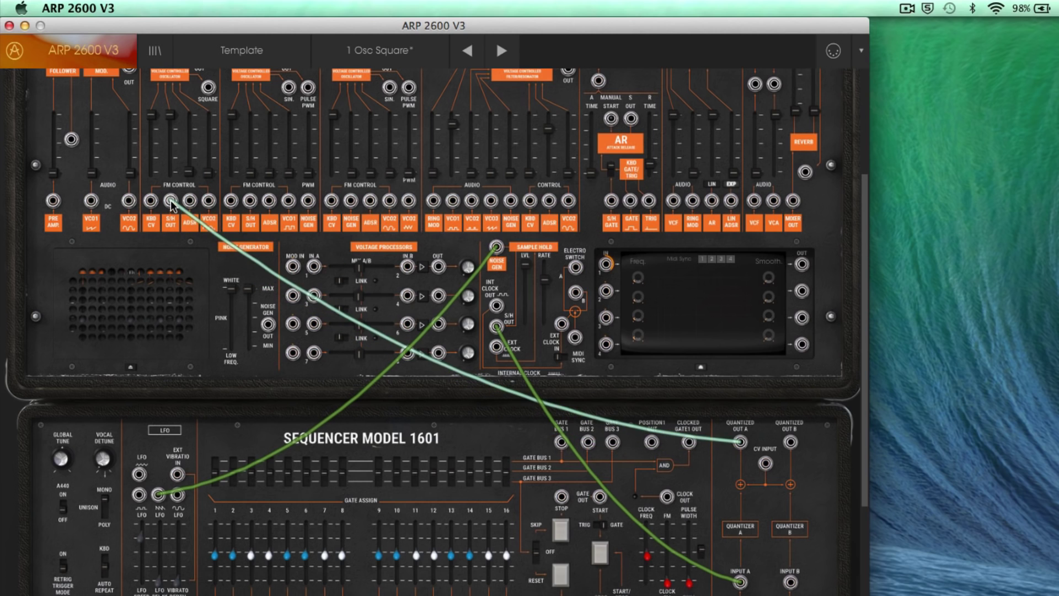
{"action": "left_click_drag", "start_coordinate": [761, 134], "coordinate": [757, 113]}
Slow the LFO against the sample and hold rate and lower the sample and hold level to about half.
{"action": "left_click_drag", "start_coordinate": [142, 539], "coordinate": [141, 577]}
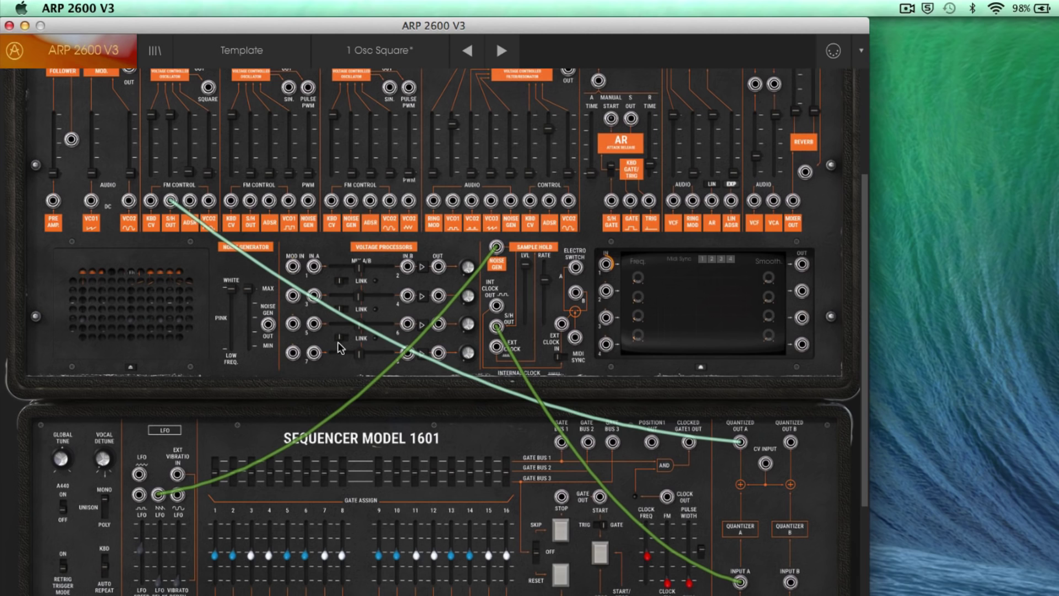
{"action": "mouse_move", "coordinate": [547, 286]}
{"action": "left_mouse_down"}
{"action": "mouse_move", "coordinate": [550, 307]}
{"action": "mouse_move", "coordinate": [553, 289]}
{"action": "left_mouse_up"}
{"action": "left_click_drag", "start_coordinate": [148, 496], "coordinate": [151, 568]}
{"action": "left_click_drag", "start_coordinate": [145, 575], "coordinate": [144, 581]}
{"action": "left_click_drag", "start_coordinate": [526, 265], "coordinate": [525, 279]}
{"action": "left_click_drag", "start_coordinate": [528, 322], "coordinate": [535, 360]}
Increase the LFO speed and lower the mixer's VCF level to minimum.
{"action": "left_click_drag", "start_coordinate": [141, 568], "coordinate": [140, 500]}
{"action": "left_click_drag", "start_coordinate": [142, 535], "coordinate": [142, 516]}
{"action": "left_click_drag", "start_coordinate": [757, 156], "coordinate": [757, 173]}
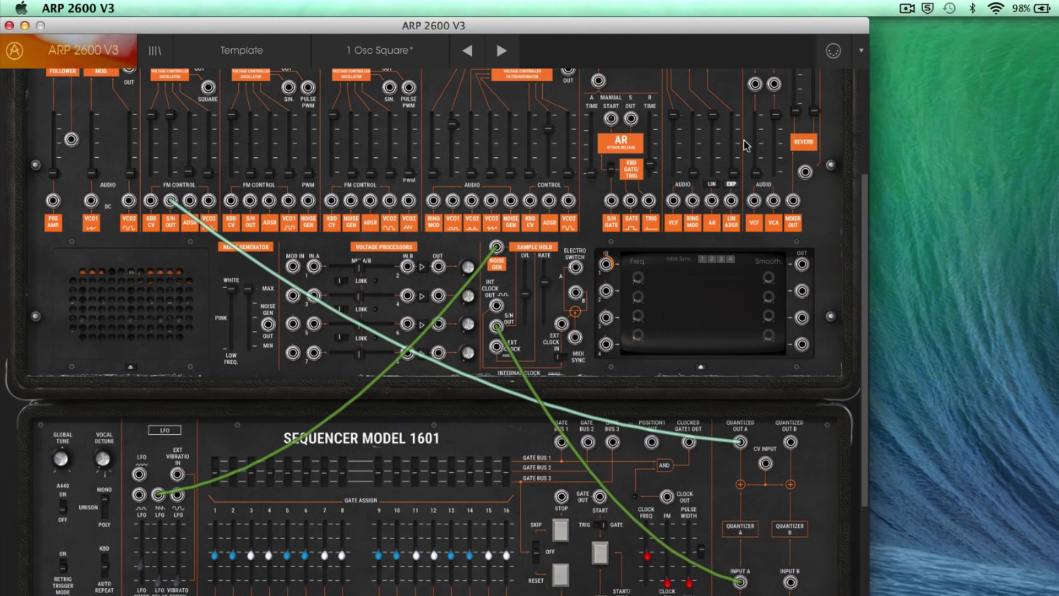
Slow the LFO and raise the sample and hold rate slightly, bringing the mixer's level down at the end.
{"action": "left_click_drag", "start_coordinate": [777, 116], "coordinate": [767, 202]}
{"action": "mouse_move", "coordinate": [148, 573]}
{"action": "left_mouse_down"}
{"action": "mouse_move", "coordinate": [146, 505]}
{"action": "mouse_move", "coordinate": [137, 587]}
{"action": "left_mouse_up"}
{"action": "mouse_move", "coordinate": [547, 275]}
{"action": "left_mouse_down"}
{"action": "mouse_move", "coordinate": [549, 330]}
{"action": "mouse_move", "coordinate": [542, 235]}
{"action": "mouse_move", "coordinate": [548, 294]}
{"action": "mouse_move", "coordinate": [548, 265]}
{"action": "left_mouse_up"}
{"action": "left_click_drag", "start_coordinate": [778, 145], "coordinate": [775, 274]}
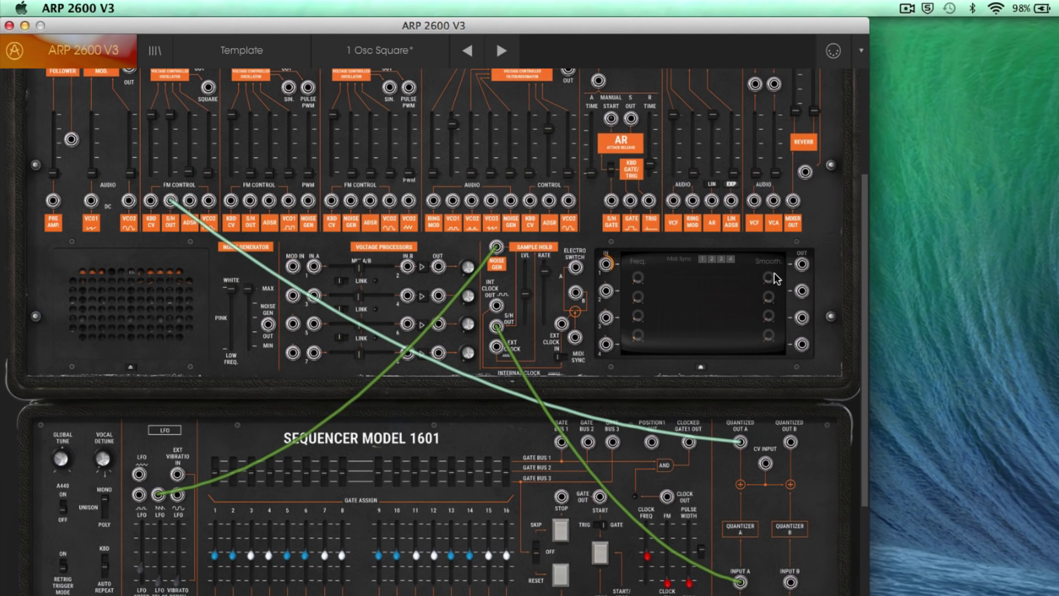